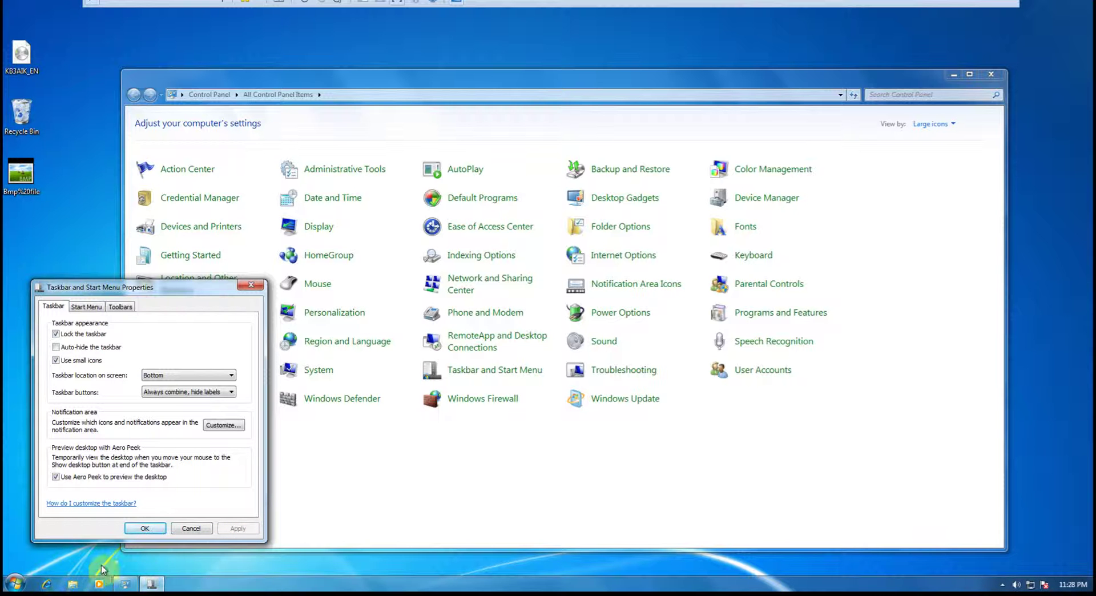
# Turn off small taskbar icons and set the notification area to always show all icons and notifications on the taskbar.
pyautogui.click(57, 361)
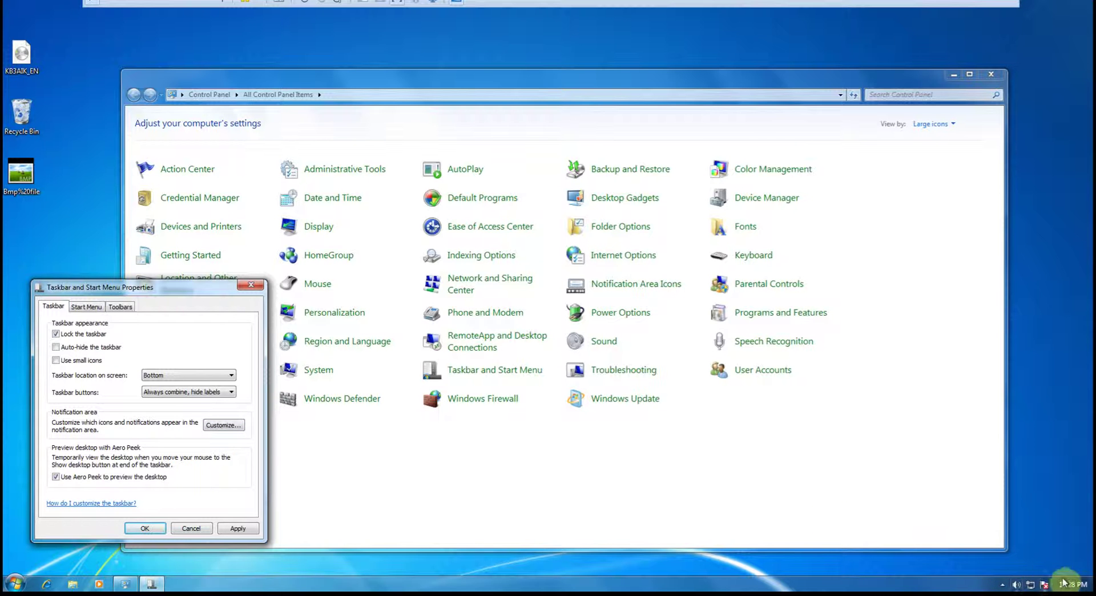
pyautogui.click(225, 427)
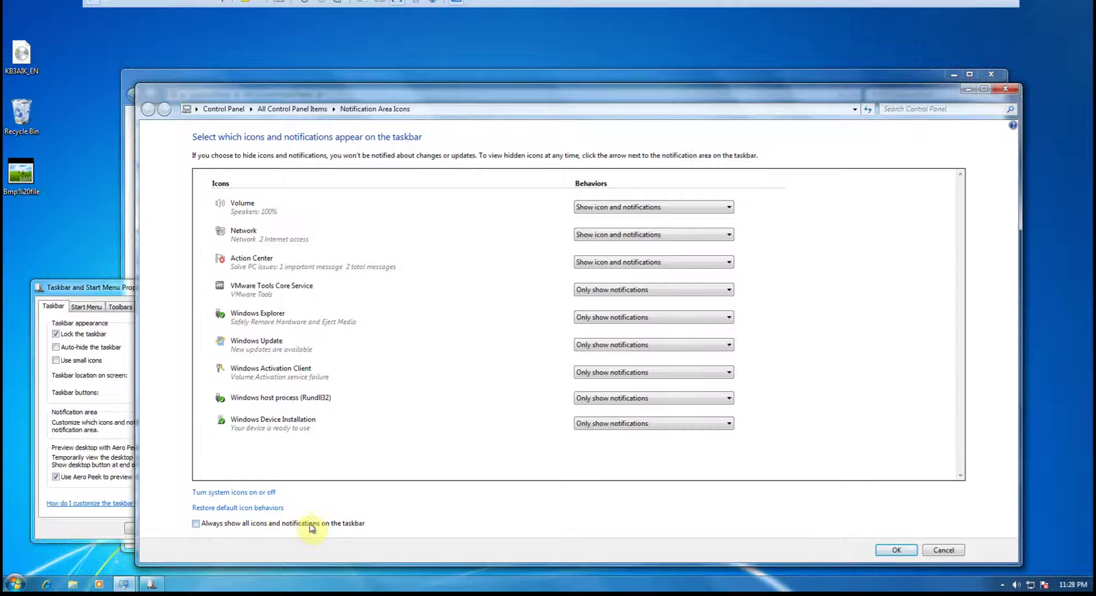
pyautogui.click(196, 523)
pyautogui.click(896, 550)
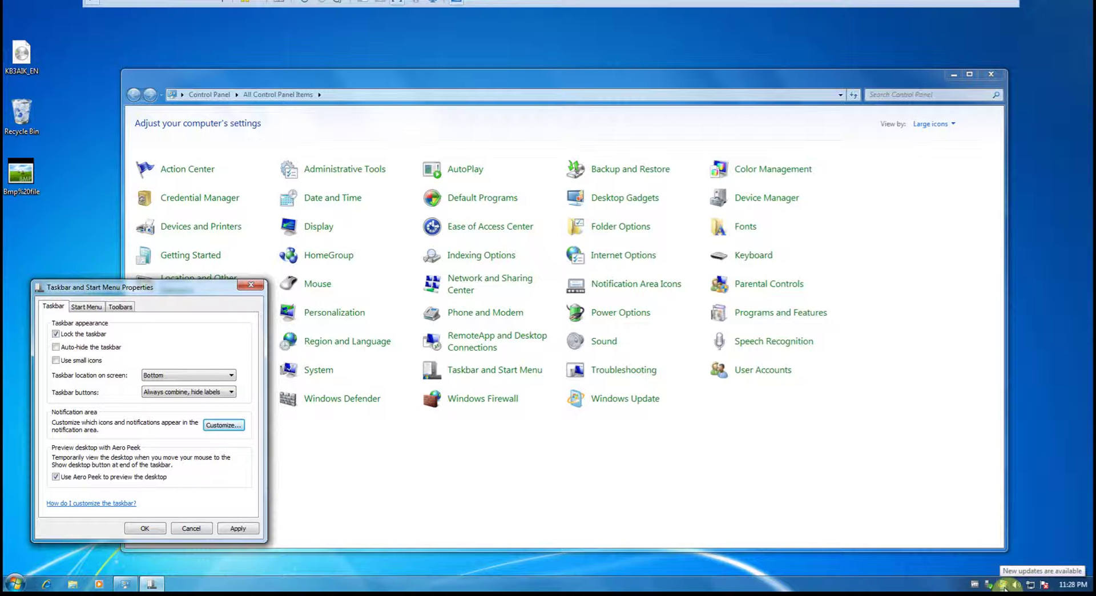
# Customize the notification area again so that icons and notifications are not always all shown on the taskbar.
pyautogui.click(224, 425)
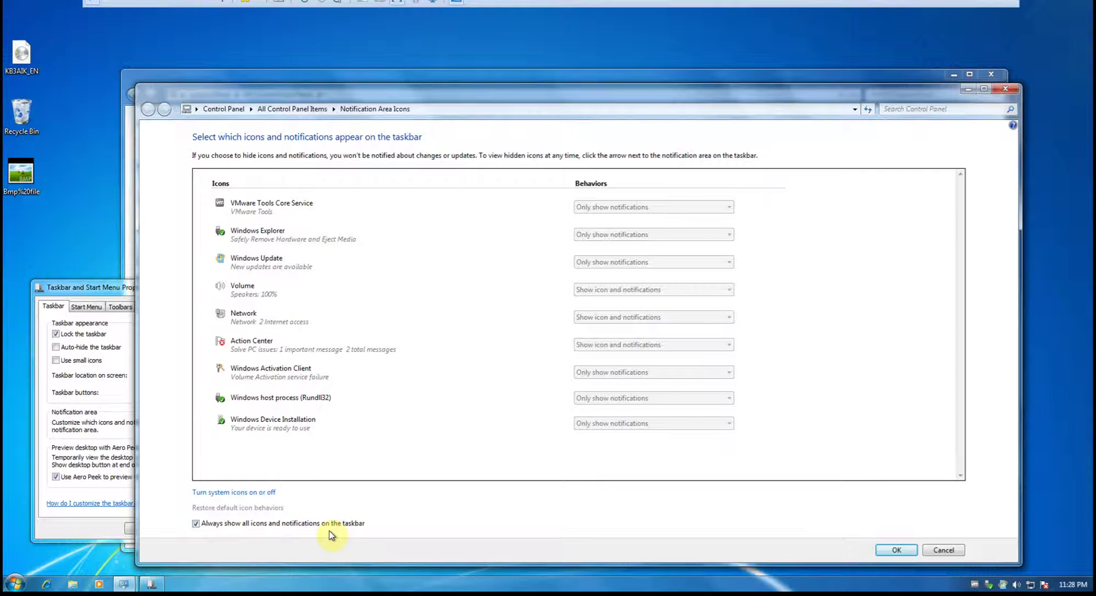
pyautogui.click(196, 524)
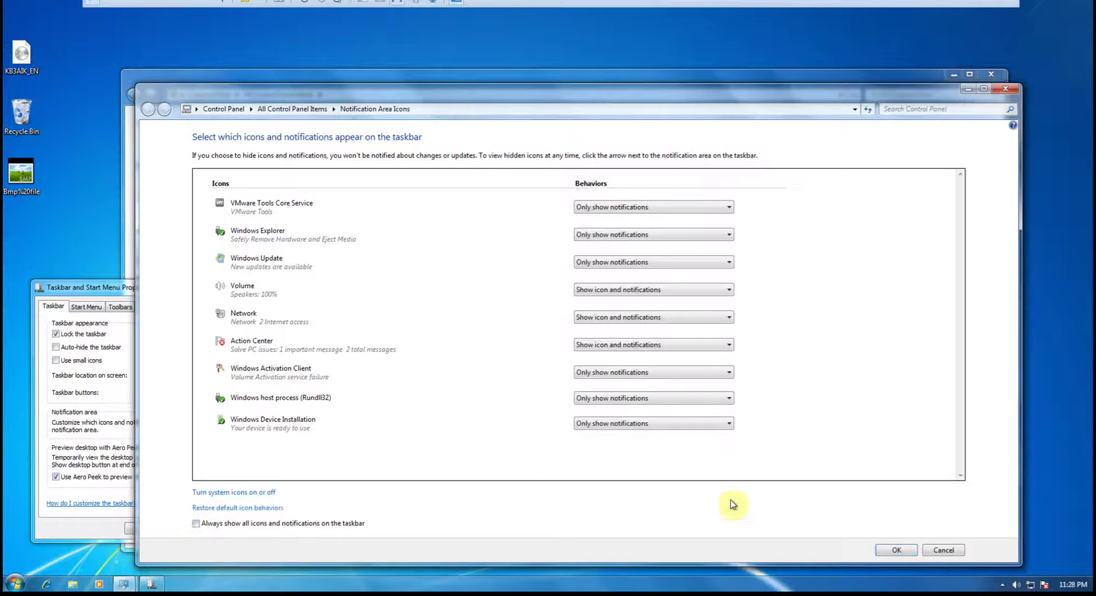
pyautogui.click(907, 552)
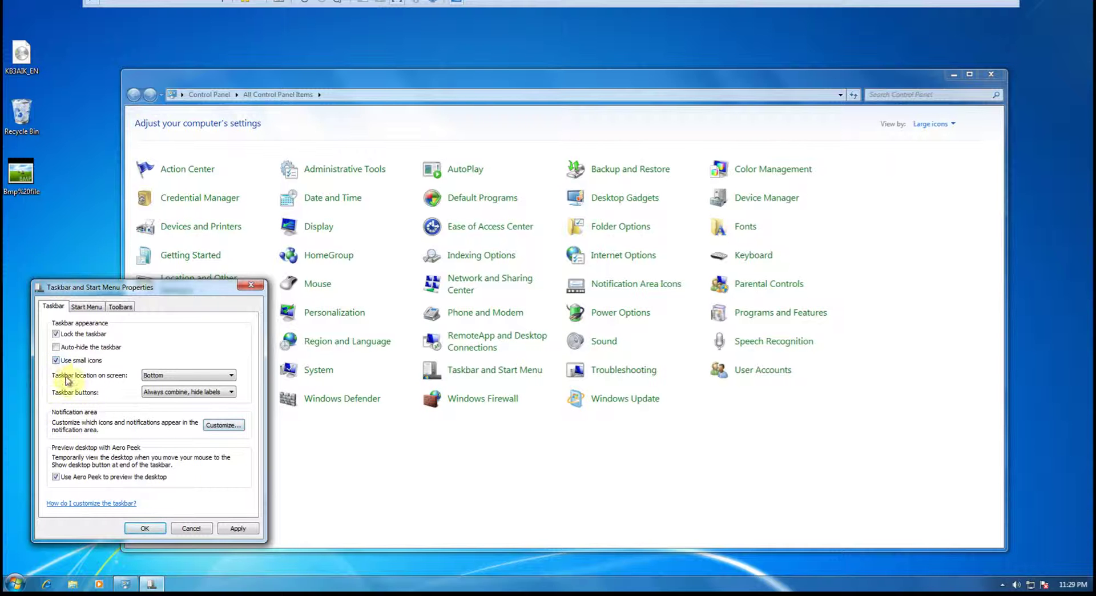
# Disable the small icons option for the taskbar, apply the change and close the properties dialog.
pyautogui.click(56, 360)
pyautogui.click(56, 361)
pyautogui.click(238, 528)
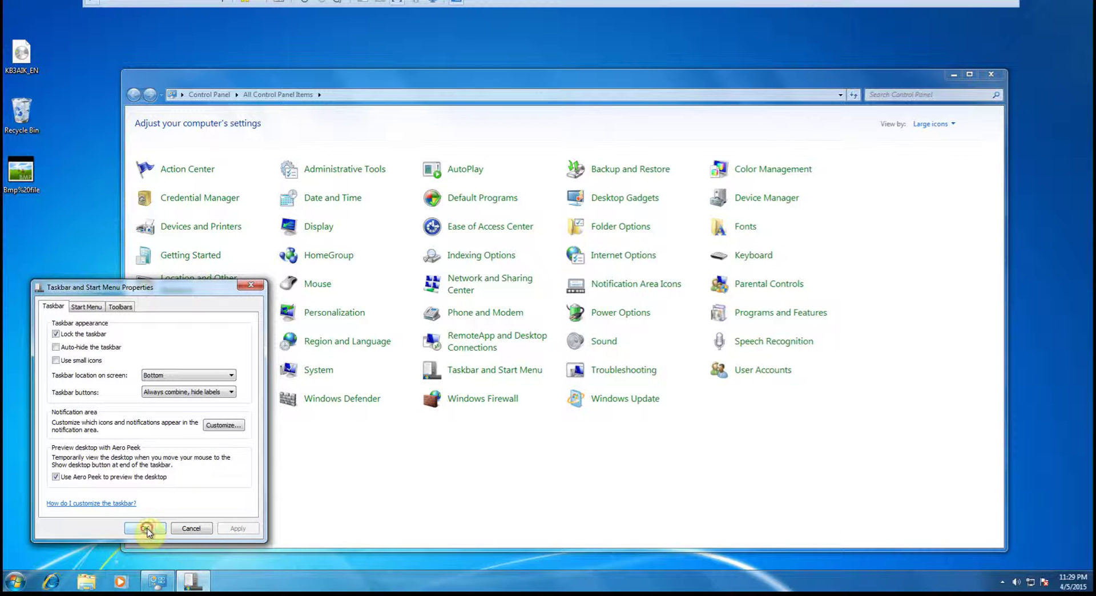
pyautogui.click(146, 529)
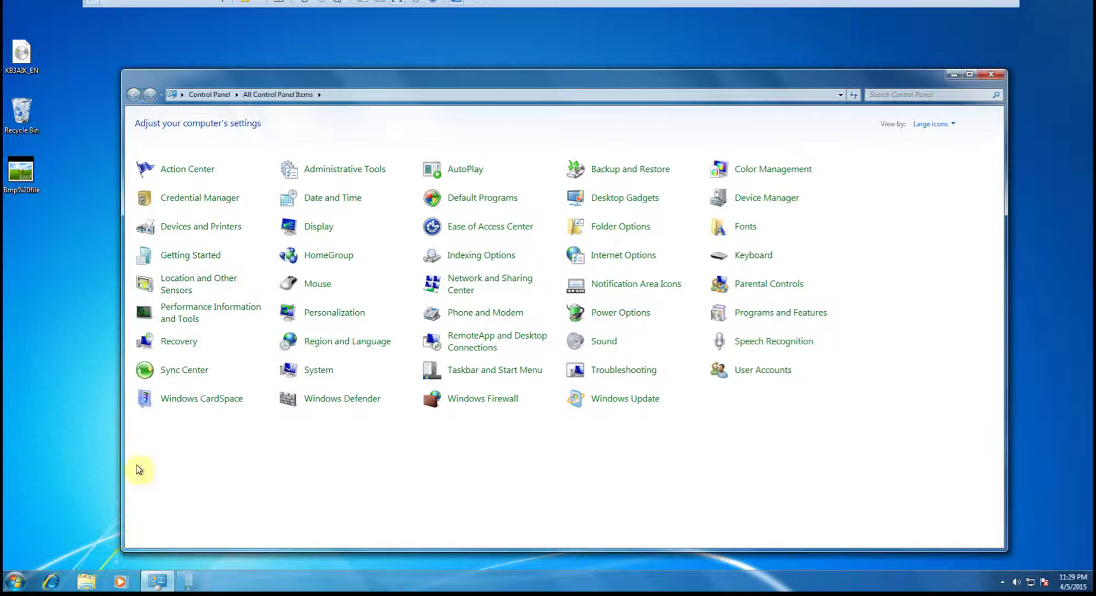
# Reopen the Taskbar and Start Menu properties, review the toolbar and Start menu settings, and return to the taskbar settings.
pyautogui.click(478, 372)
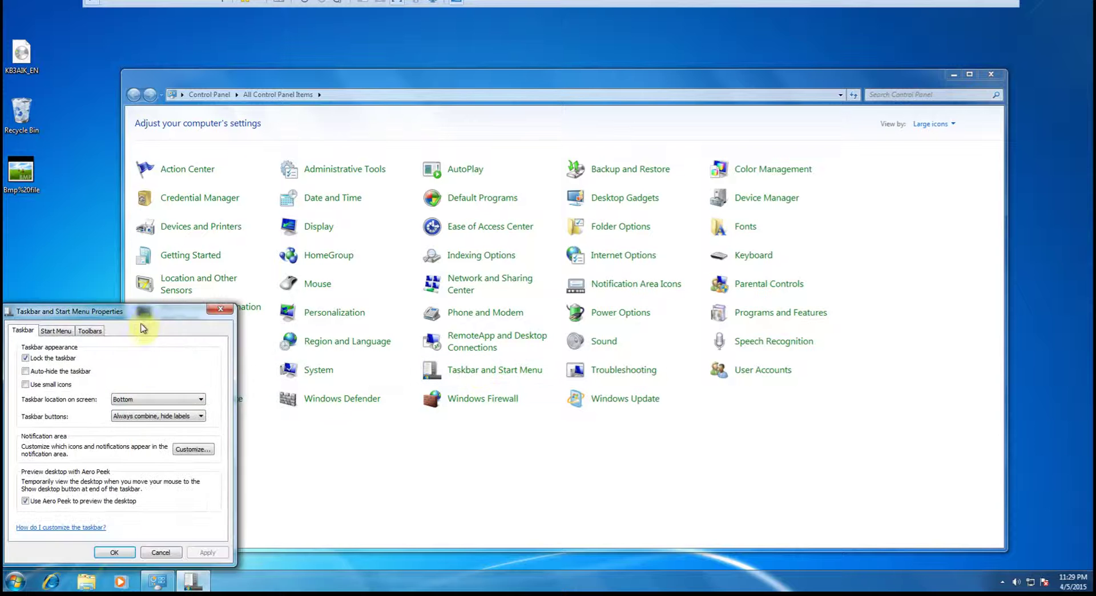
pyautogui.moveTo(174, 308); pyautogui.dragTo(217, 271)
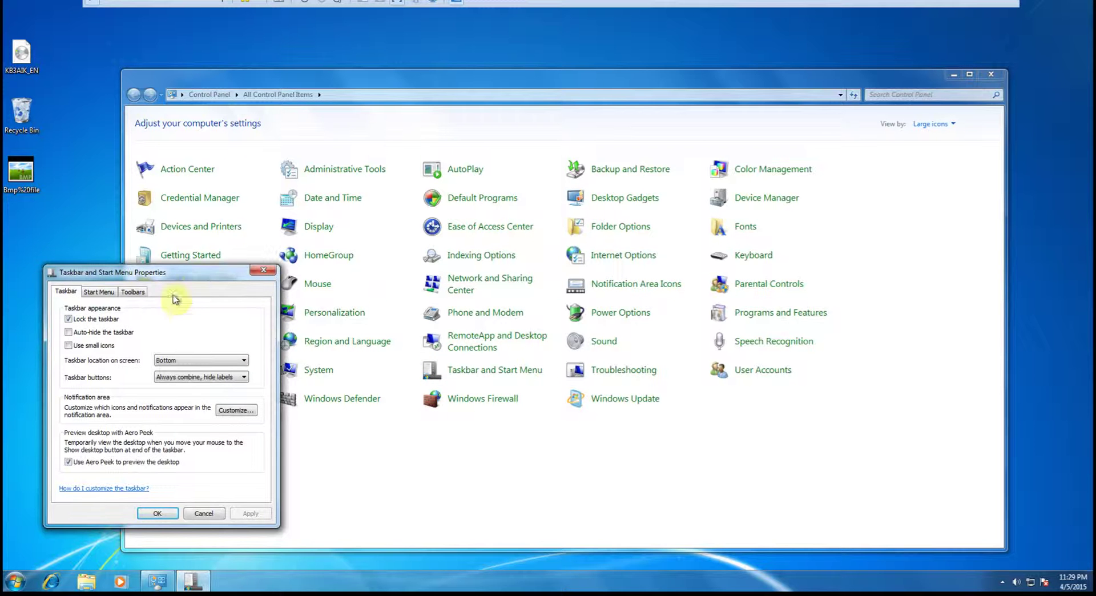
pyautogui.click(139, 292)
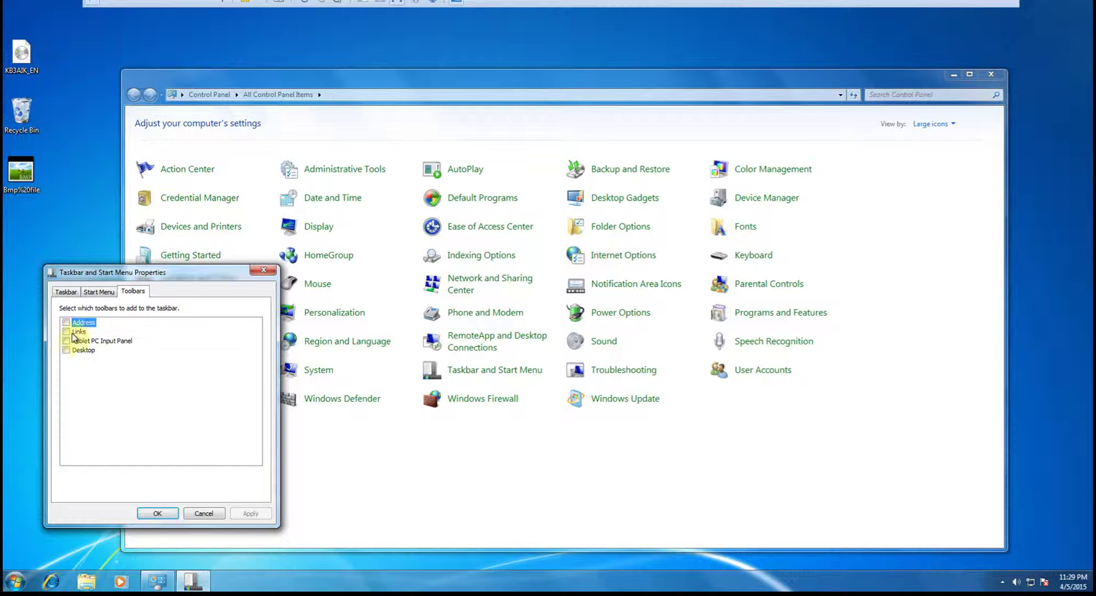
pyautogui.click(97, 294)
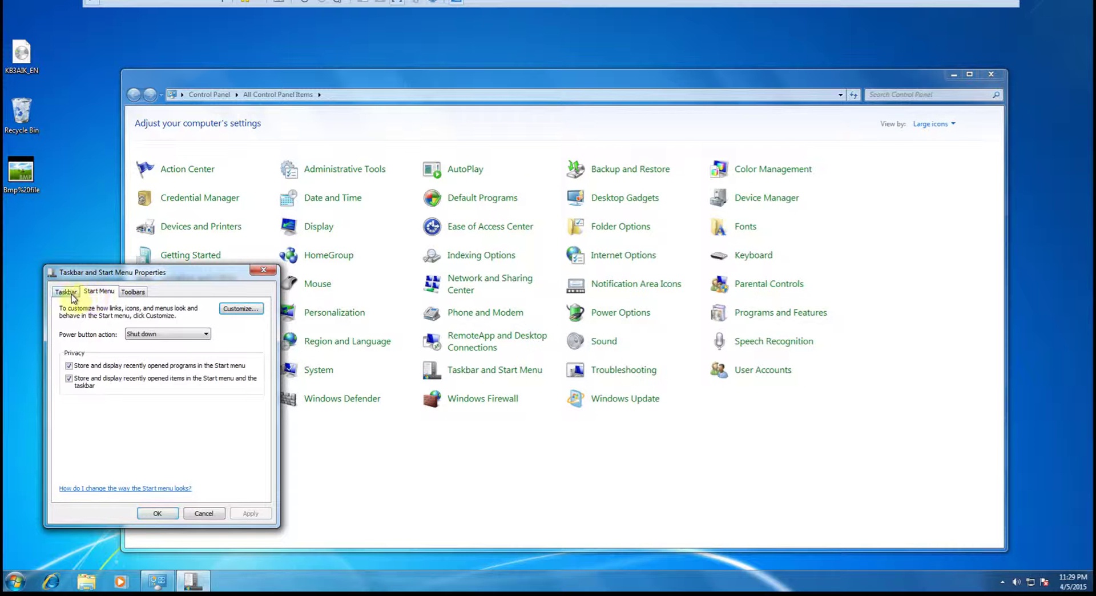
pyautogui.click(70, 292)
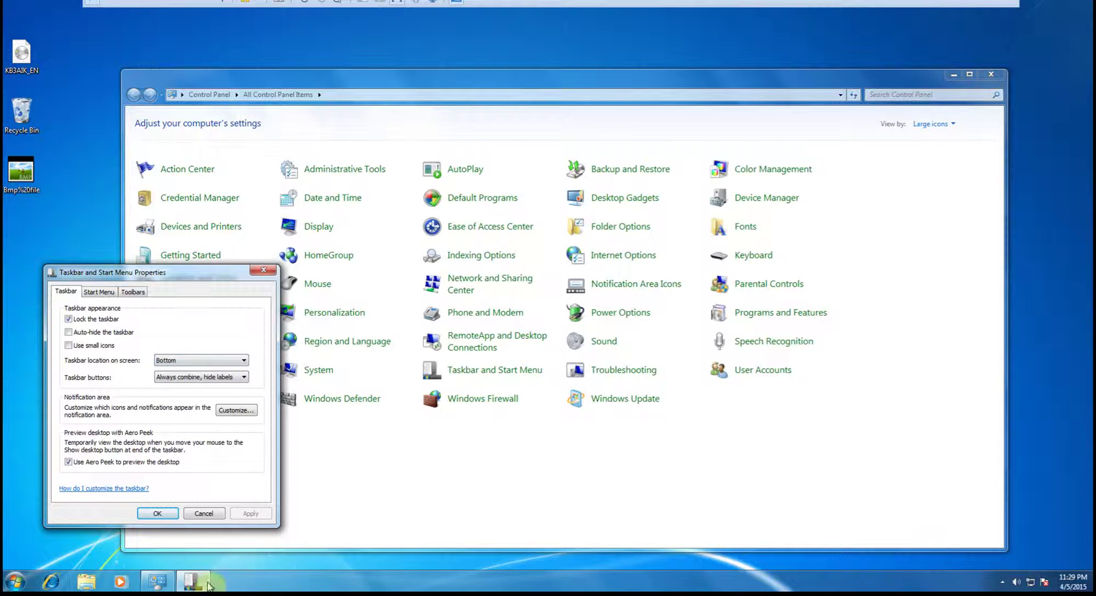
# Set the taskbar location on screen to Left and apply it.
pyautogui.click(243, 360)
pyautogui.click(219, 378)
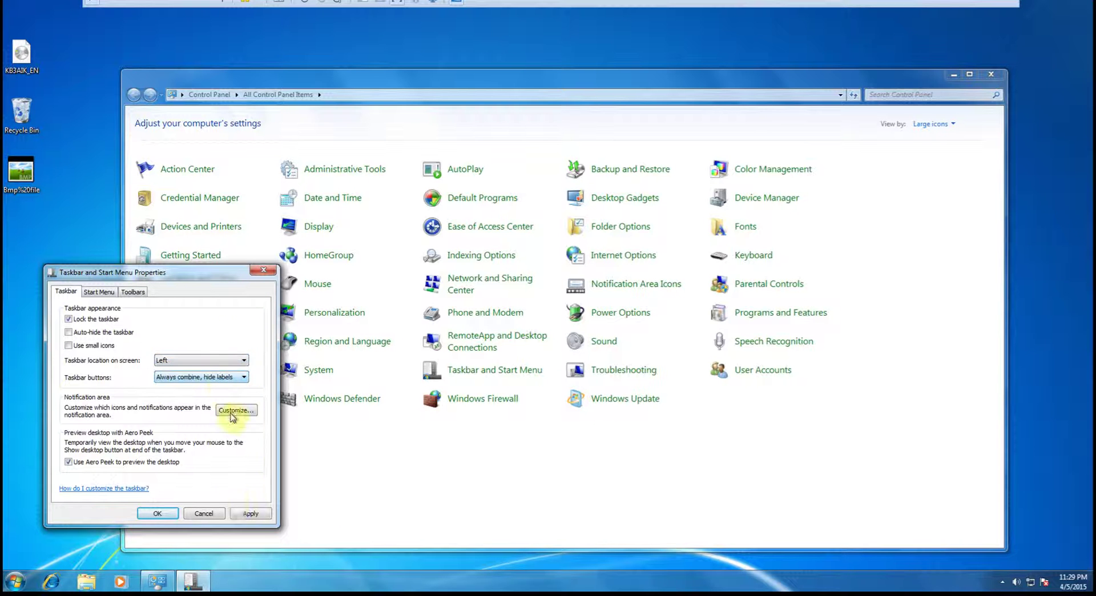
pyautogui.click(250, 514)
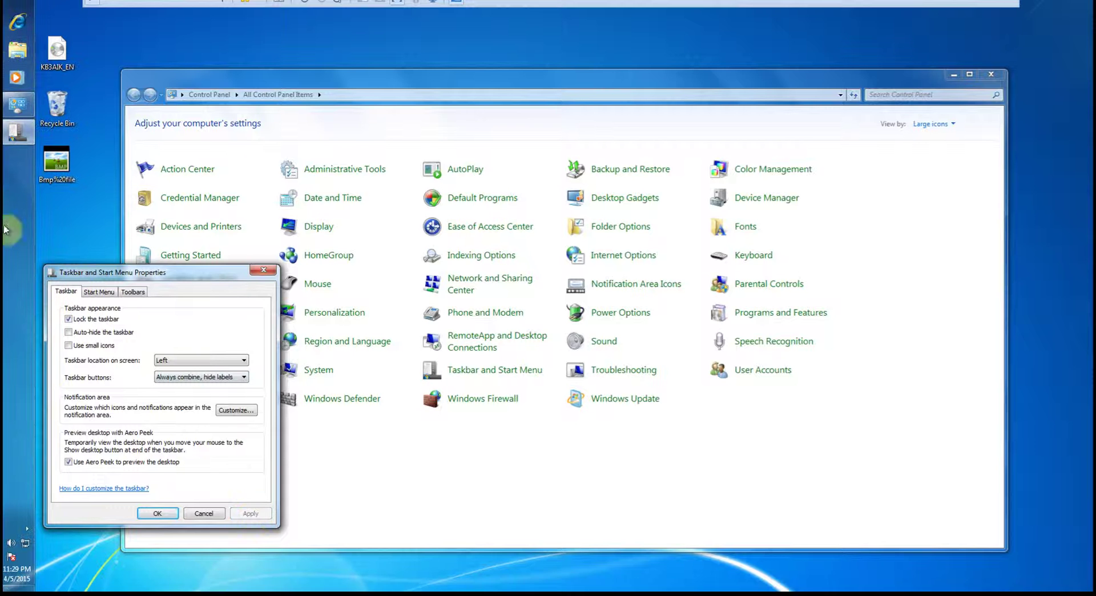
# Change the taskbar location on screen to Right and apply it.
pyautogui.click(244, 360)
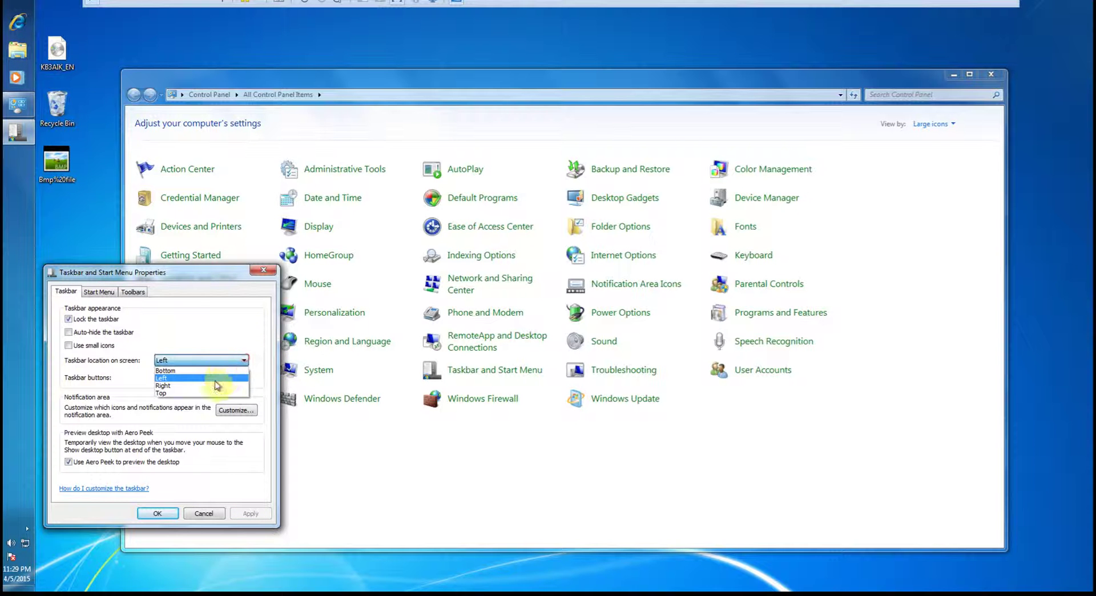
pyautogui.click(216, 387)
pyautogui.click(255, 513)
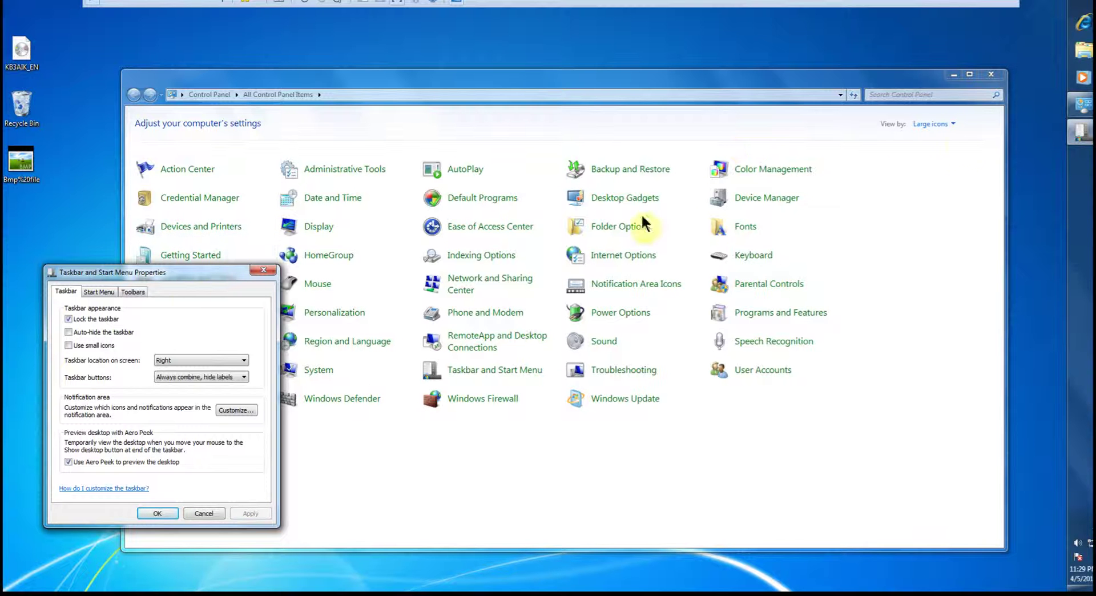
# Move the taskbar back to the Bottom location and apply the change.
pyautogui.click(244, 360)
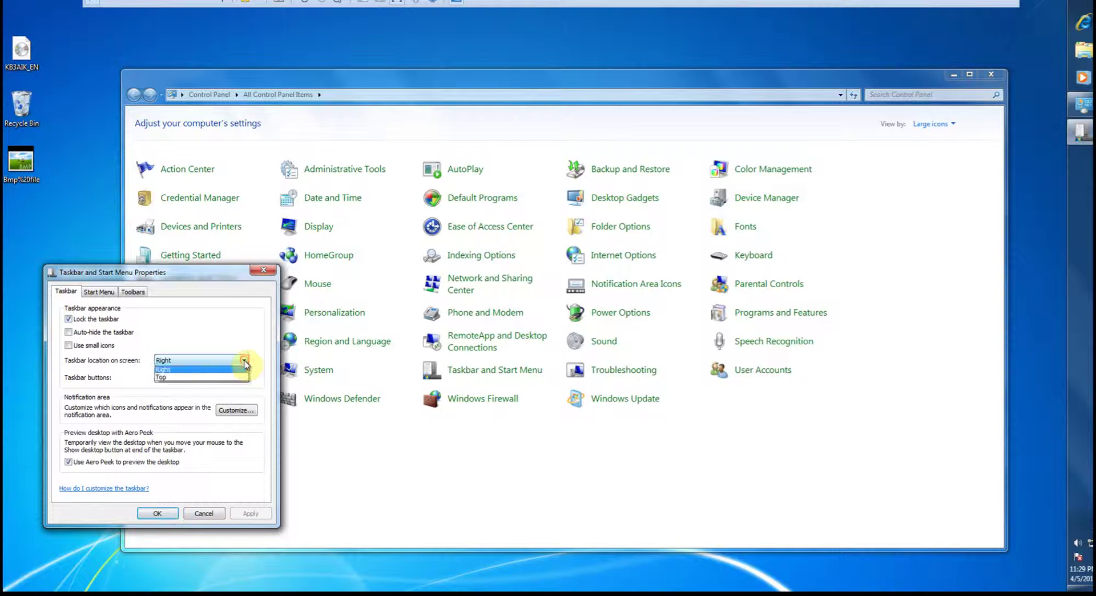
pyautogui.click(204, 371)
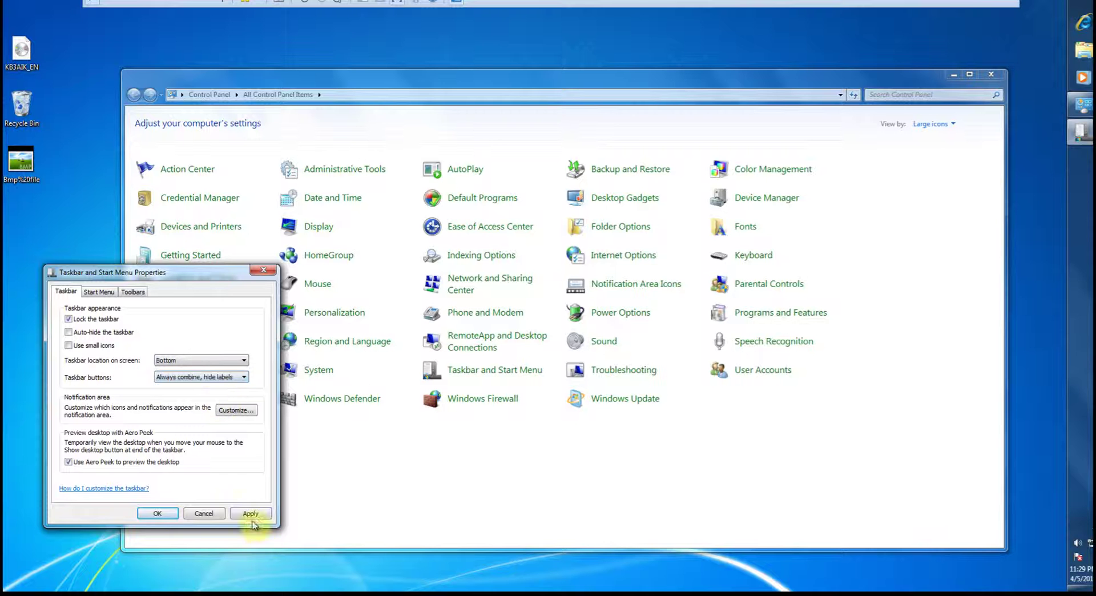
pyautogui.click(250, 513)
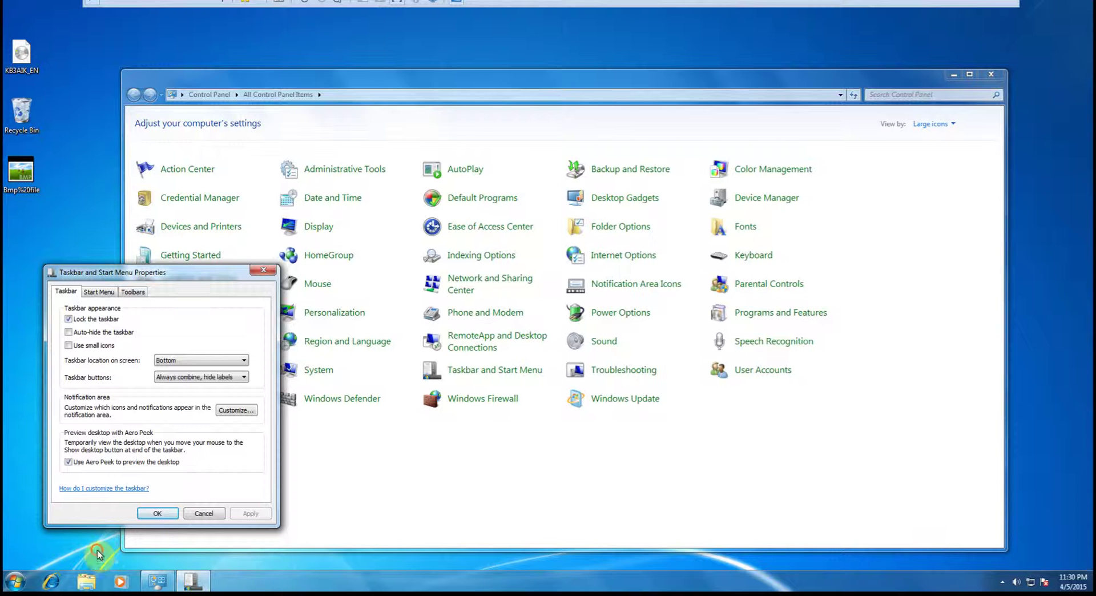
# Turn off previewing the desktop with Aero Peek, apply the change and close the properties dialog.
pyautogui.moveTo(190, 586)
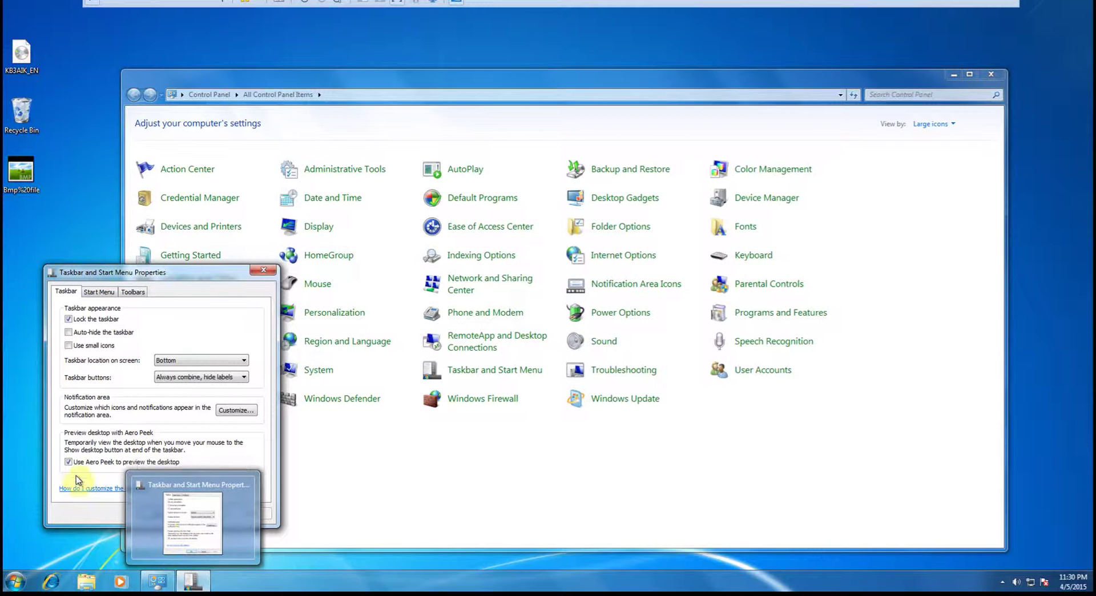
pyautogui.click(68, 462)
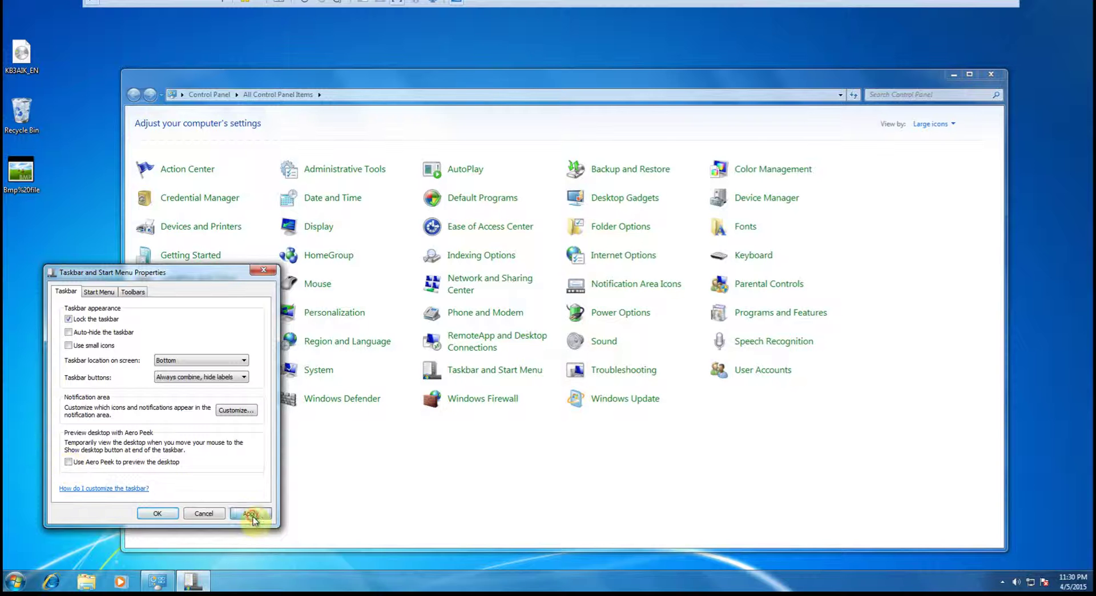
pyautogui.click(240, 515)
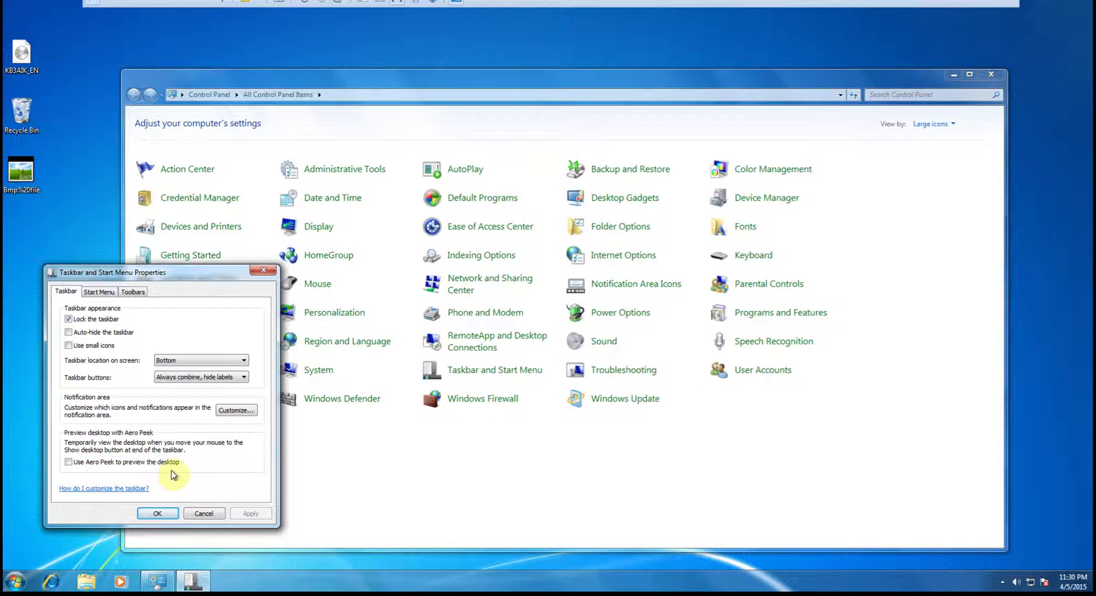
pyautogui.moveTo(151, 584)
pyautogui.click(158, 515)
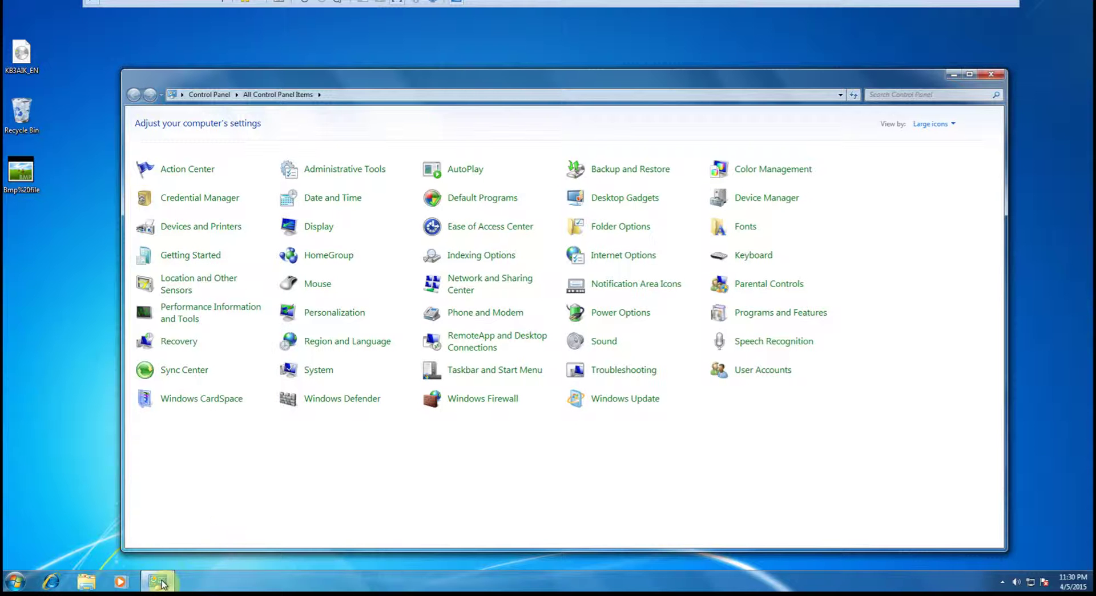
pyautogui.moveTo(162, 583)
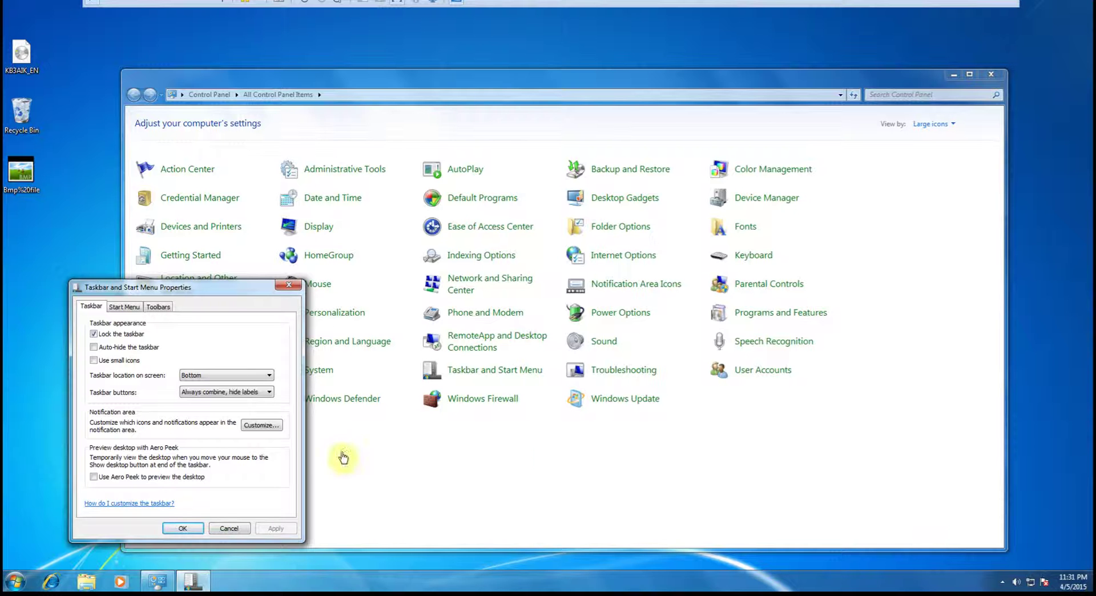
# Enable Aero Peek desktop preview, apply it, try peeking at the desktop, and close the taskbar properties.
pyautogui.click(93, 477)
pyautogui.click(275, 529)
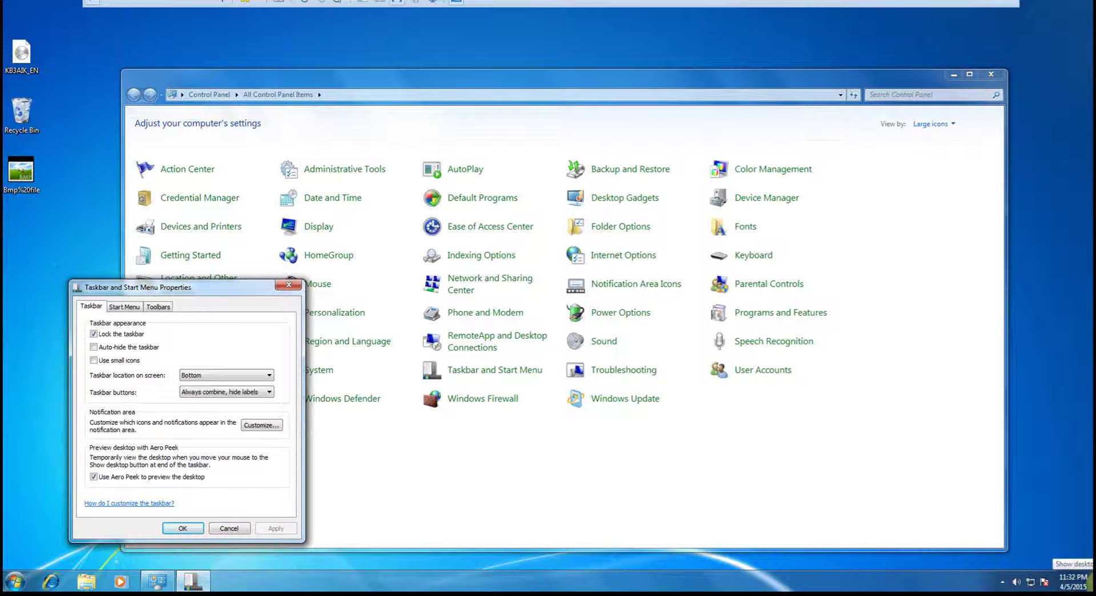
pyautogui.click(1052, 550)
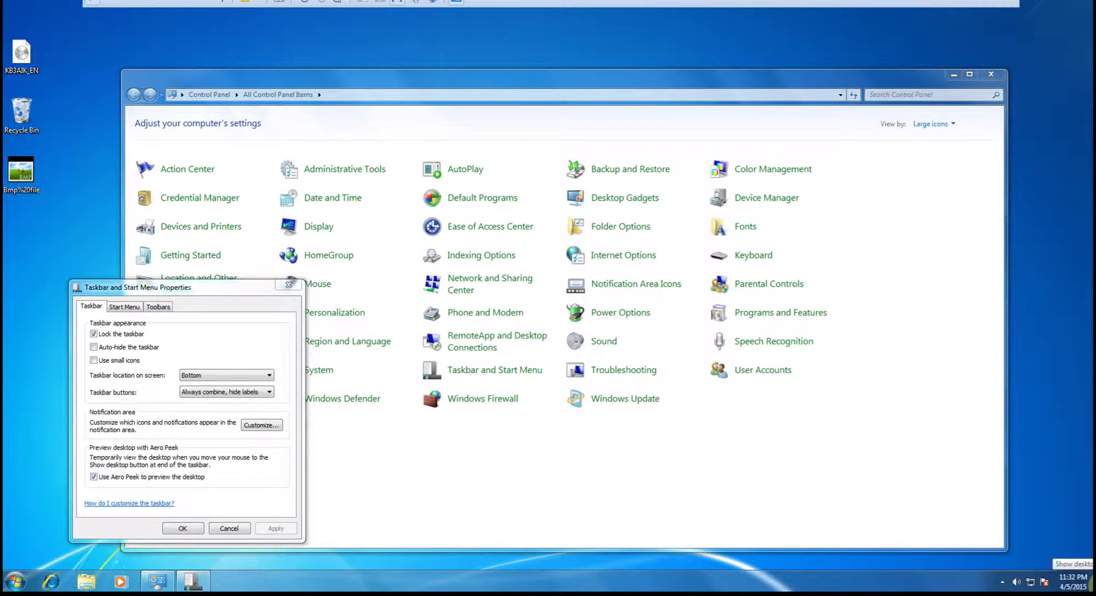
pyautogui.moveTo(1092, 582)
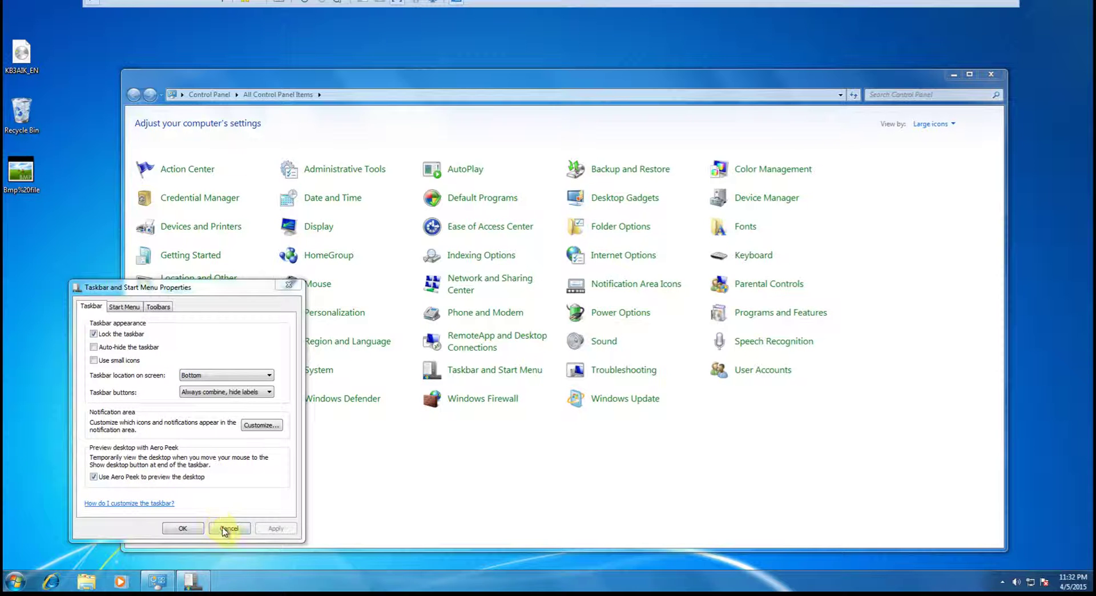
pyautogui.click(227, 529)
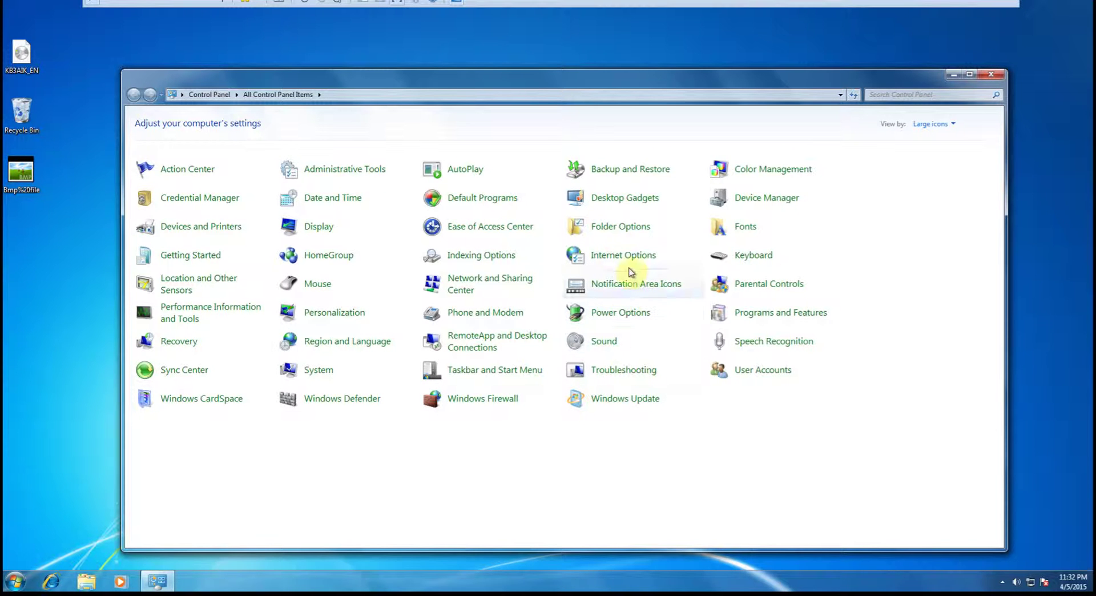
# Open Folder Options and arrange it beside a Windows Explorer window showing the contents of Local Disk (C:).
pyautogui.click(609, 228)
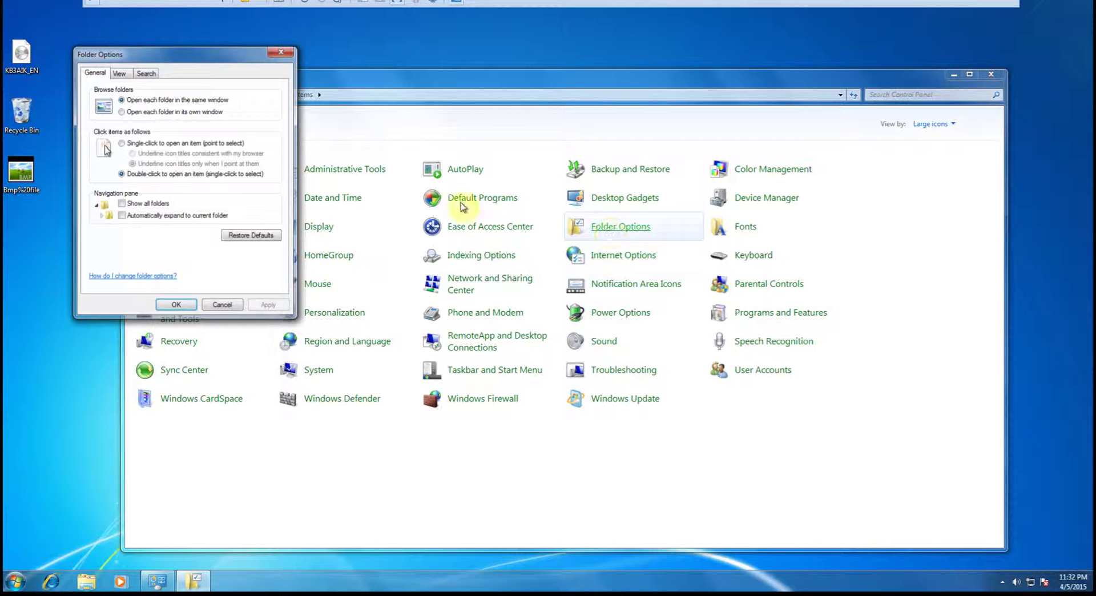
pyautogui.moveTo(161, 51); pyautogui.dragTo(175, 90)
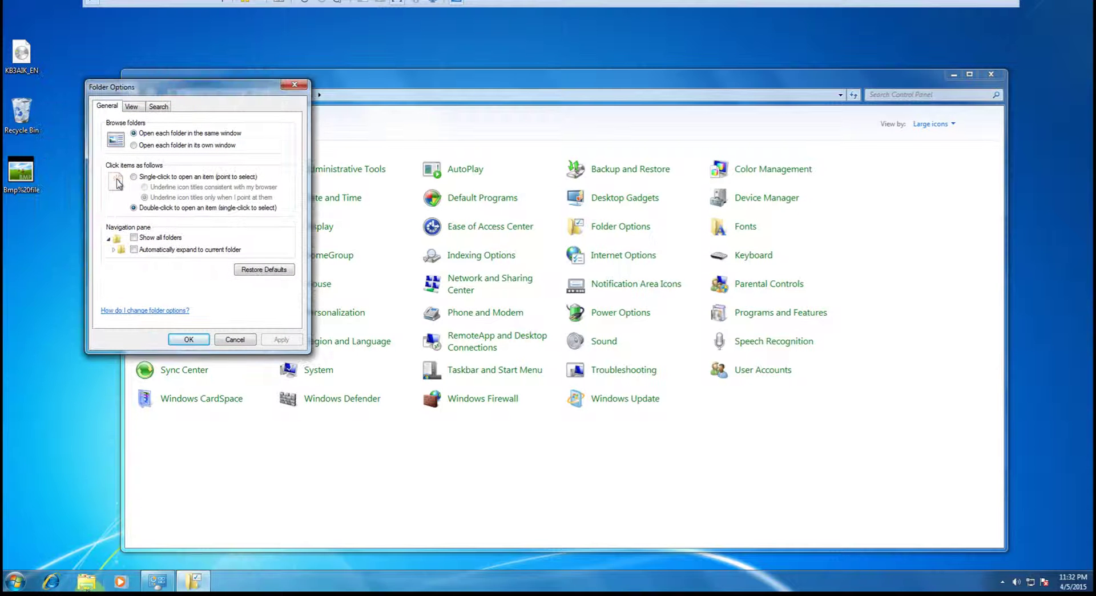
pyautogui.click(104, 581)
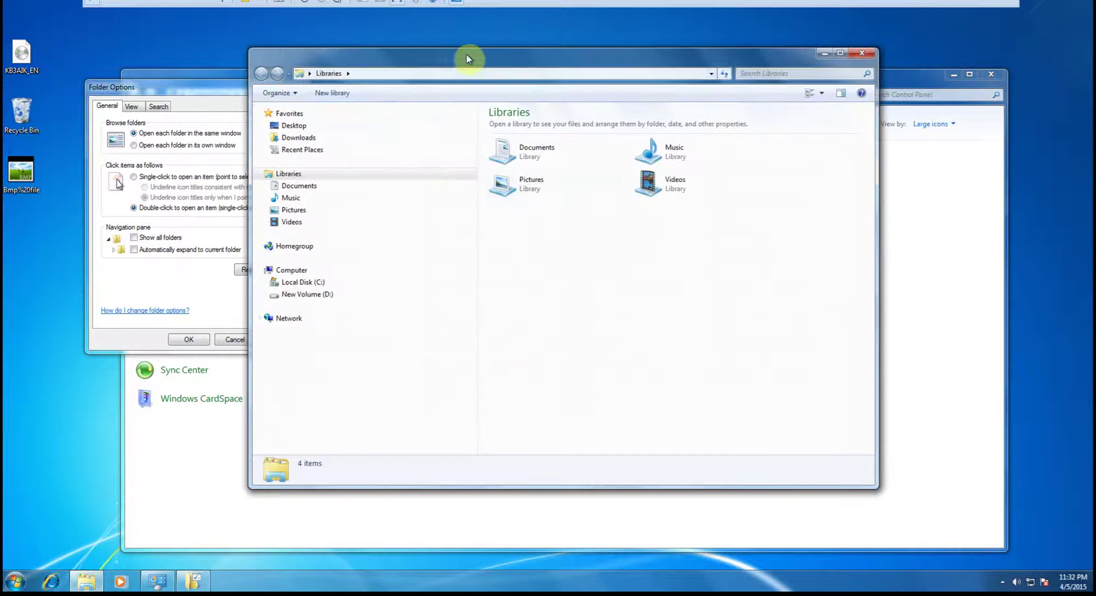
pyautogui.moveTo(499, 58); pyautogui.dragTo(538, 44)
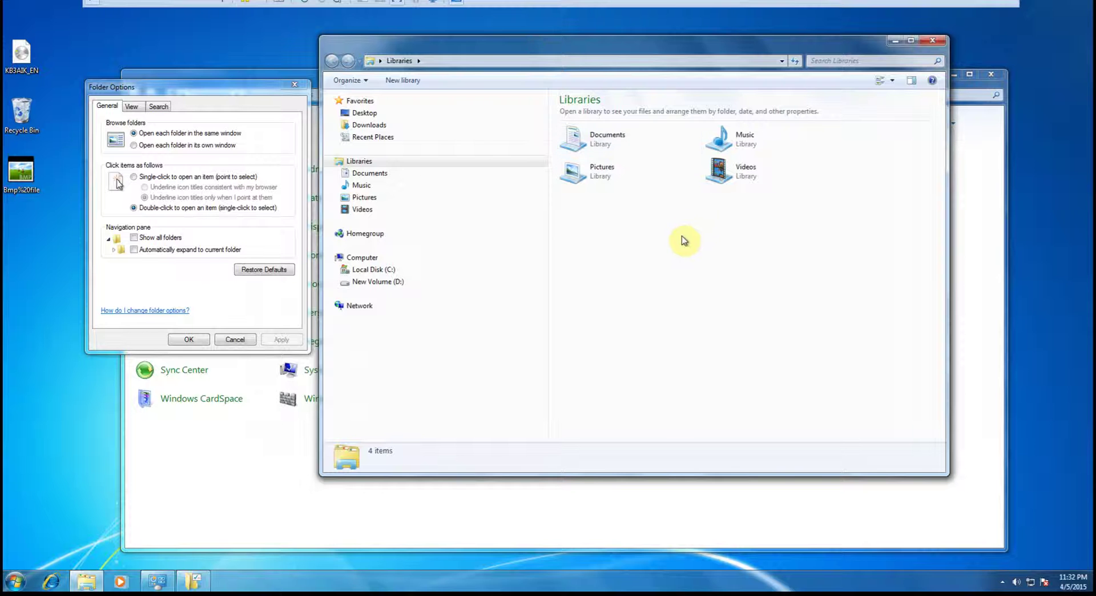
pyautogui.click(366, 271)
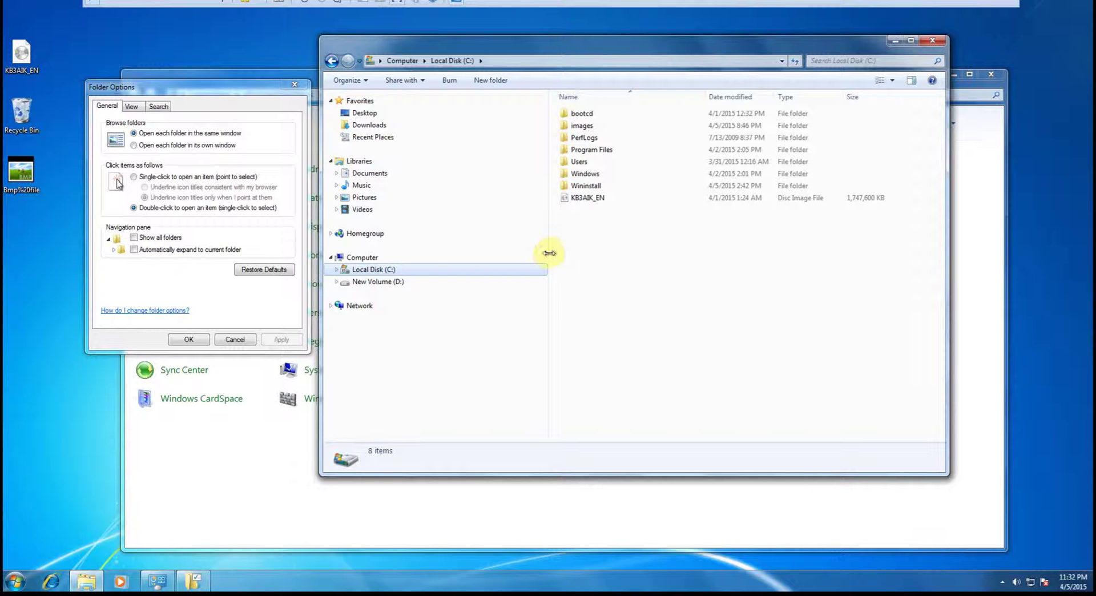
# Set the folder view options to show hidden files, folders, and drives, and apply the change.
pyautogui.click(132, 107)
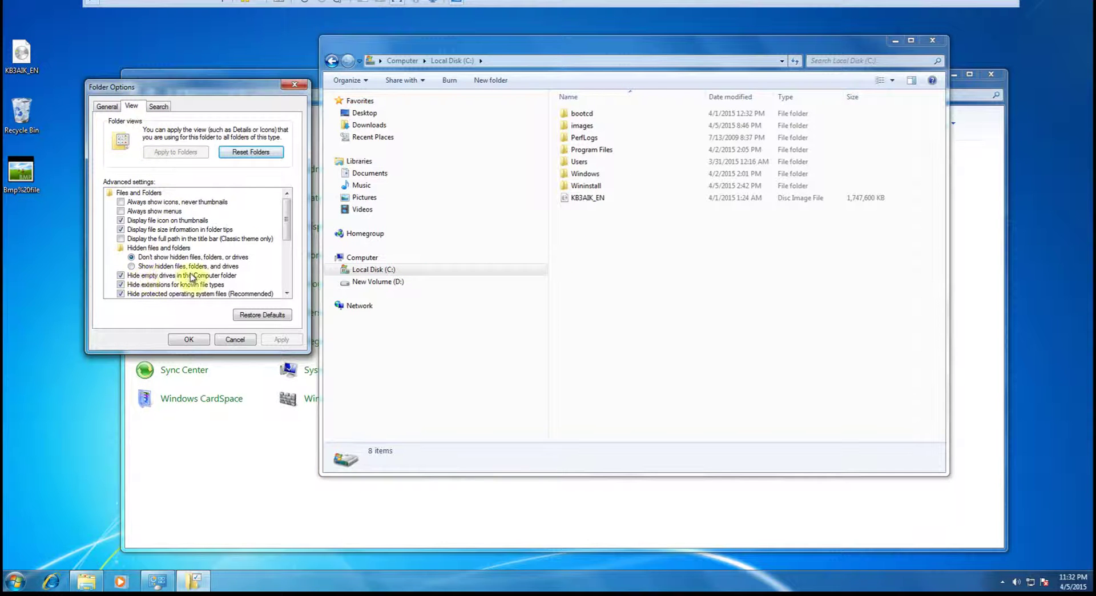
pyautogui.click(142, 266)
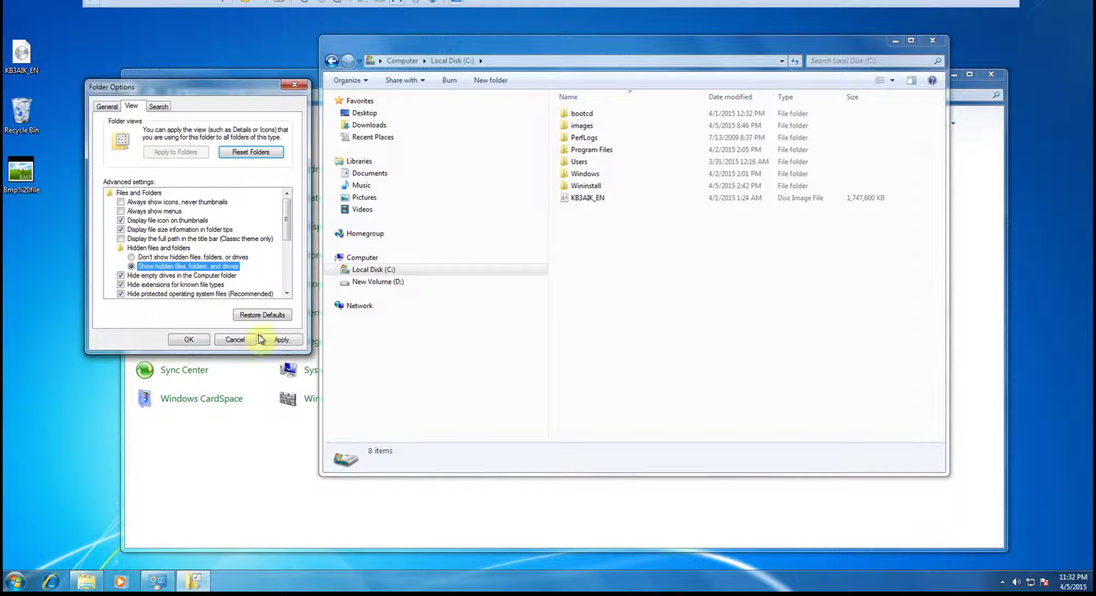
pyautogui.click(278, 340)
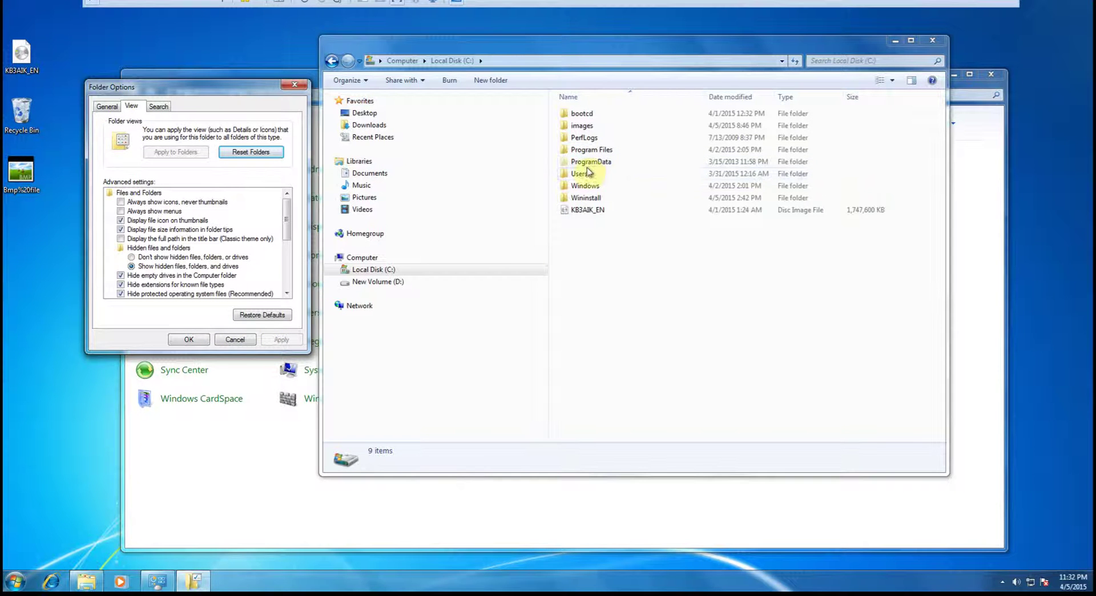
# Try showing extensions for known file types with the change applied, and hide them again with a second apply.
pyautogui.click(120, 284)
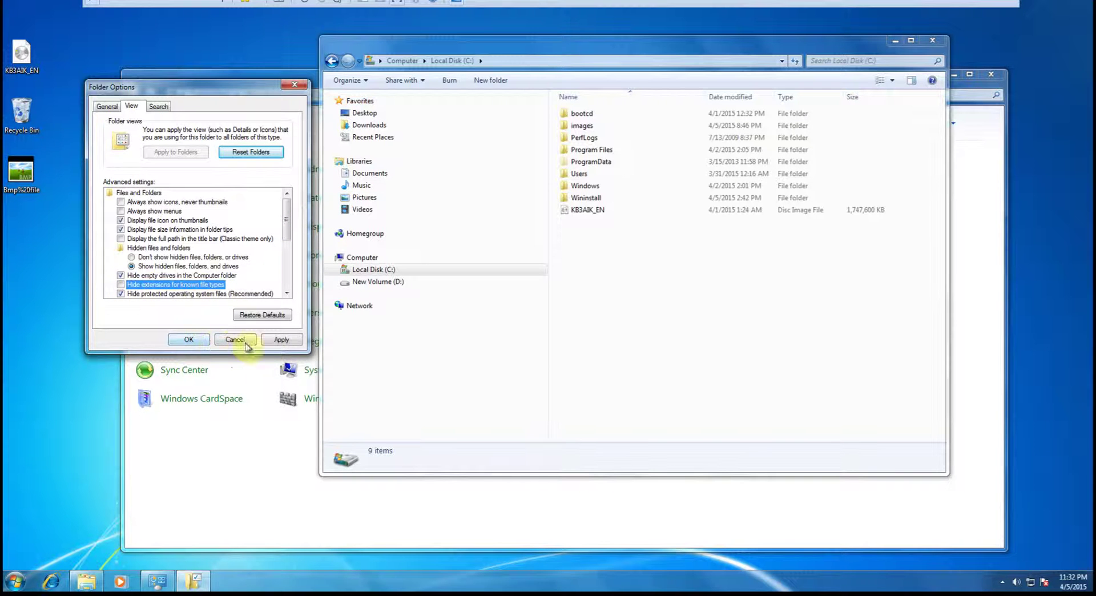
pyautogui.click(282, 339)
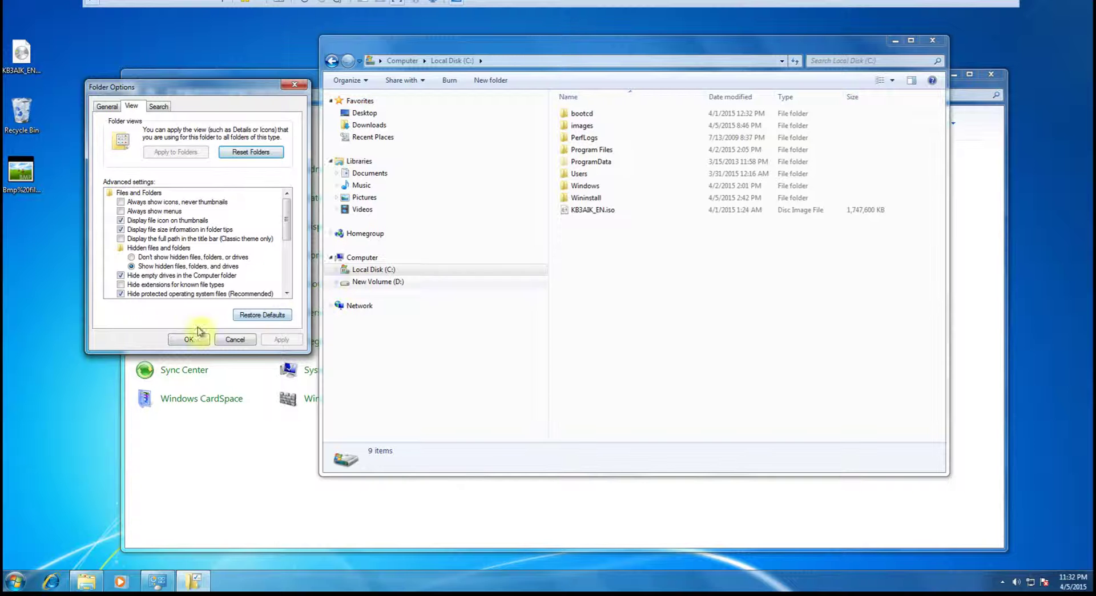
pyautogui.click(121, 284)
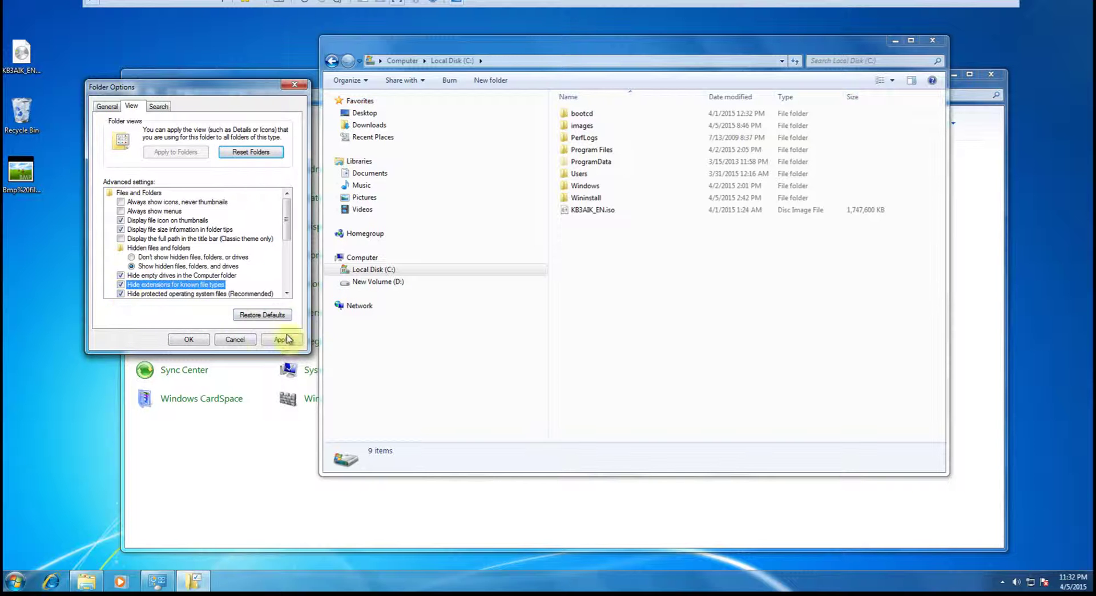
pyautogui.click(285, 343)
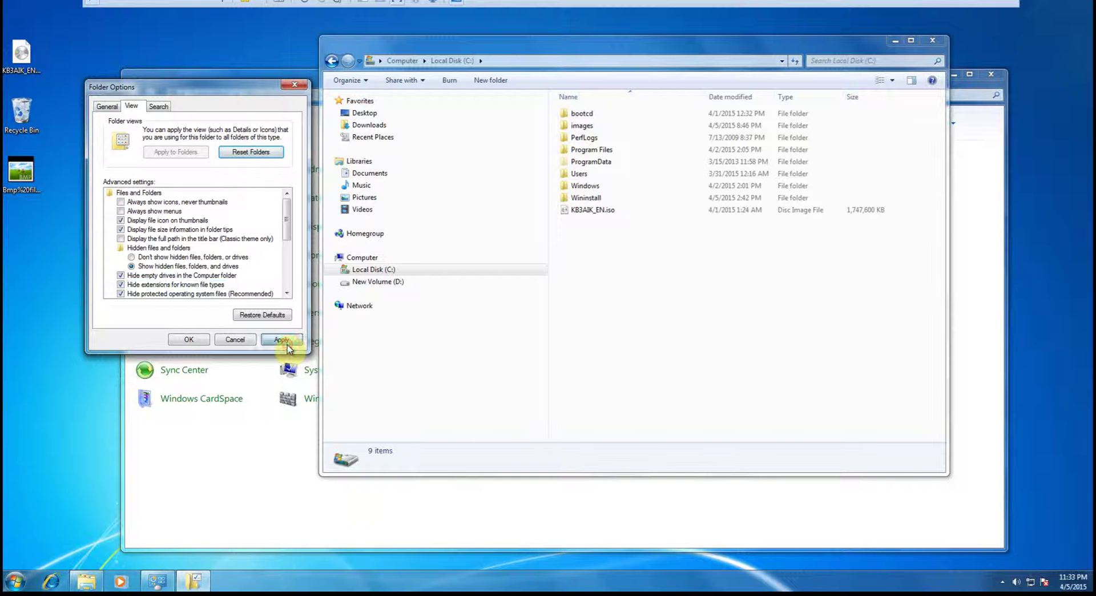
# Open the Windows folder on Local Disk (C:) and go to the files at the end of its list.
pyautogui.doubleClick(564, 192)
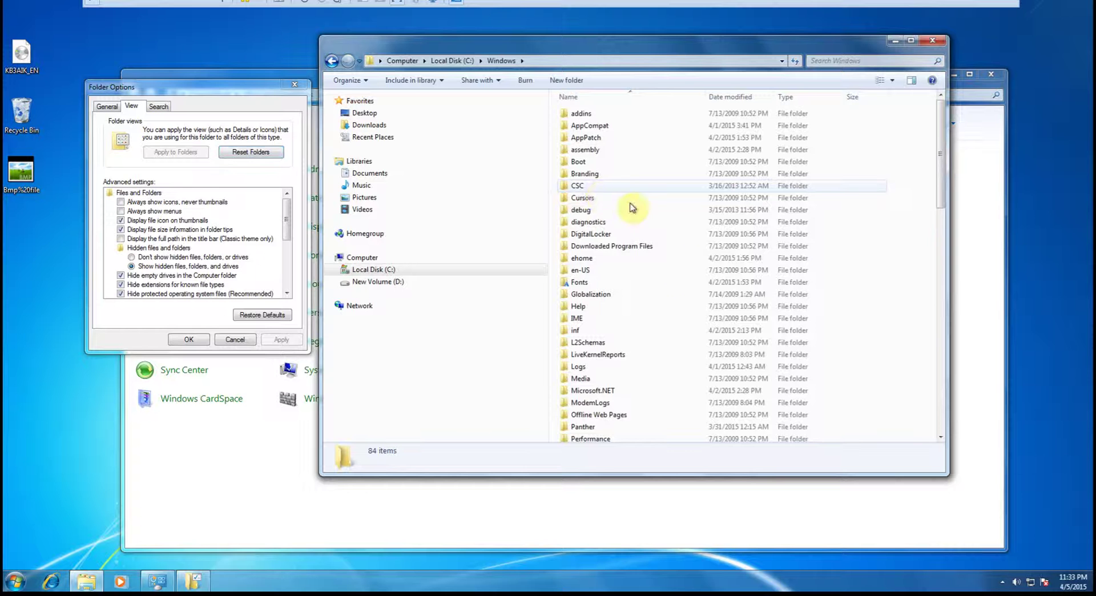
pyautogui.scroll(-12, 685, 277)
pyautogui.scroll(-7, 685, 277)
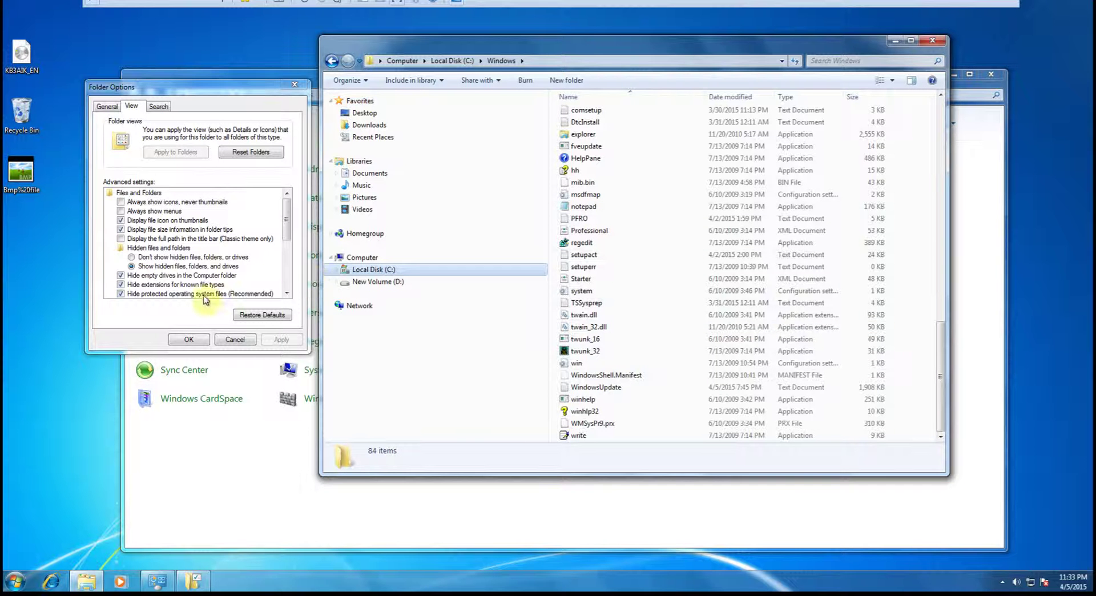
# Turn off hiding extensions for known file types, apply it, and examine the file names in the Windows folder.
pyautogui.click(121, 285)
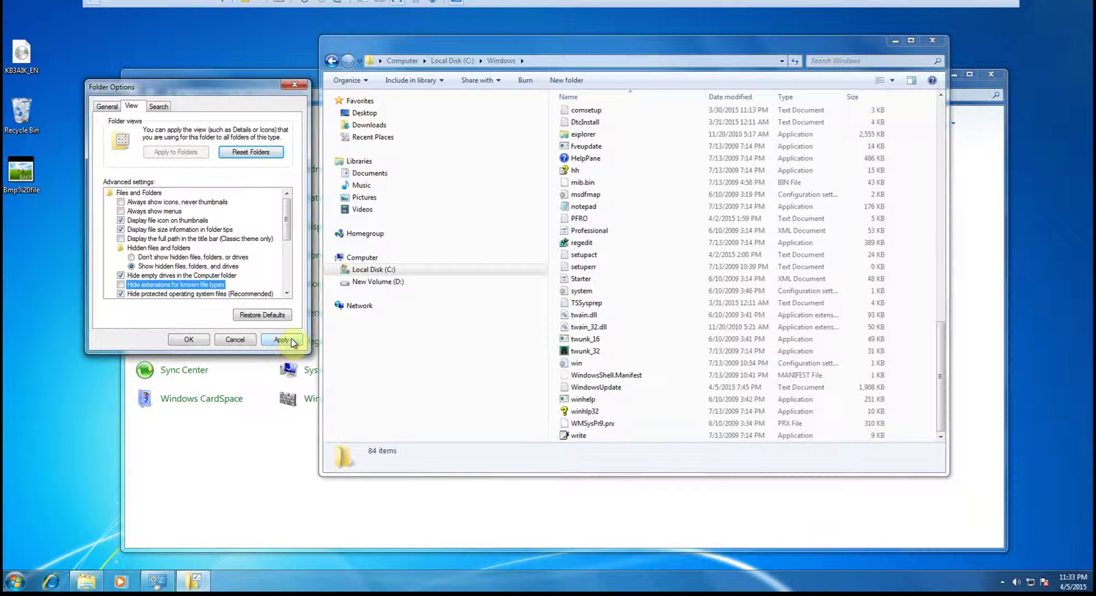
pyautogui.click(281, 339)
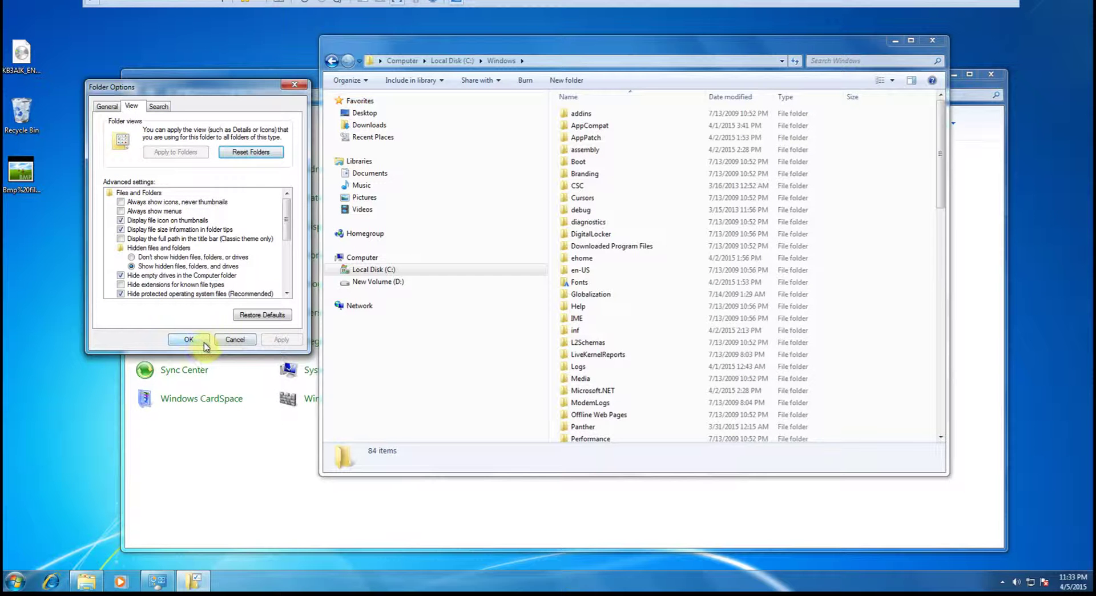
pyautogui.click(657, 260)
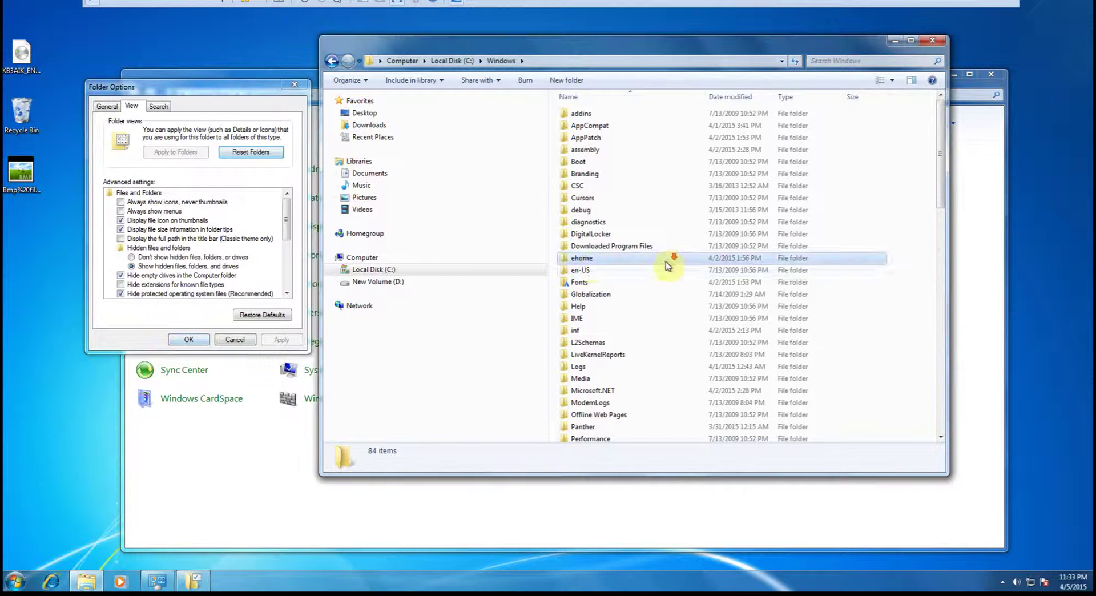
pyautogui.scroll(-15, 662, 269)
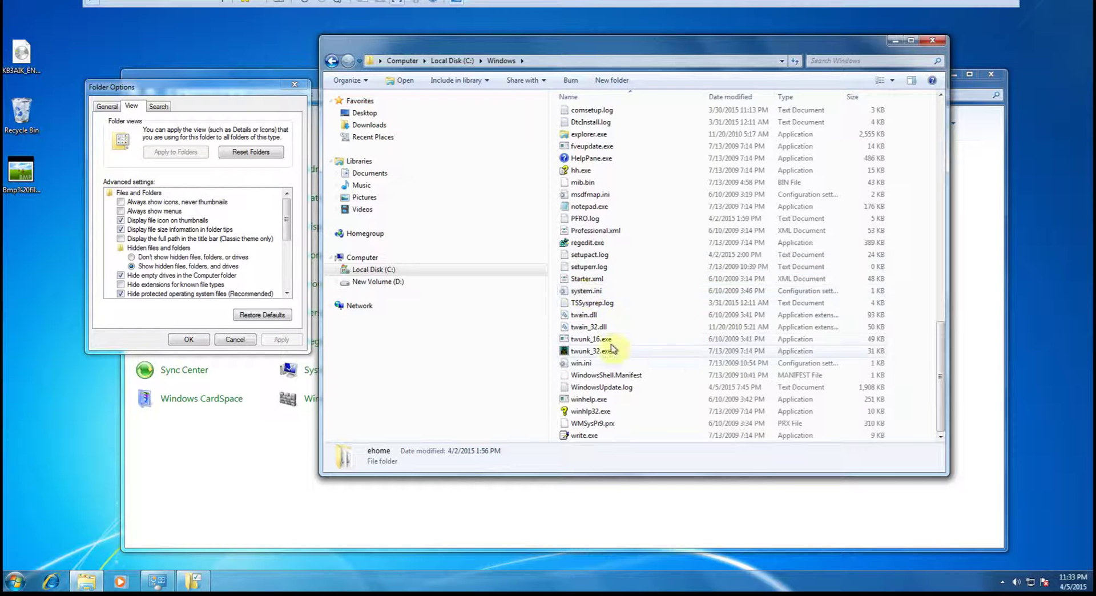
pyautogui.moveTo(604, 345)
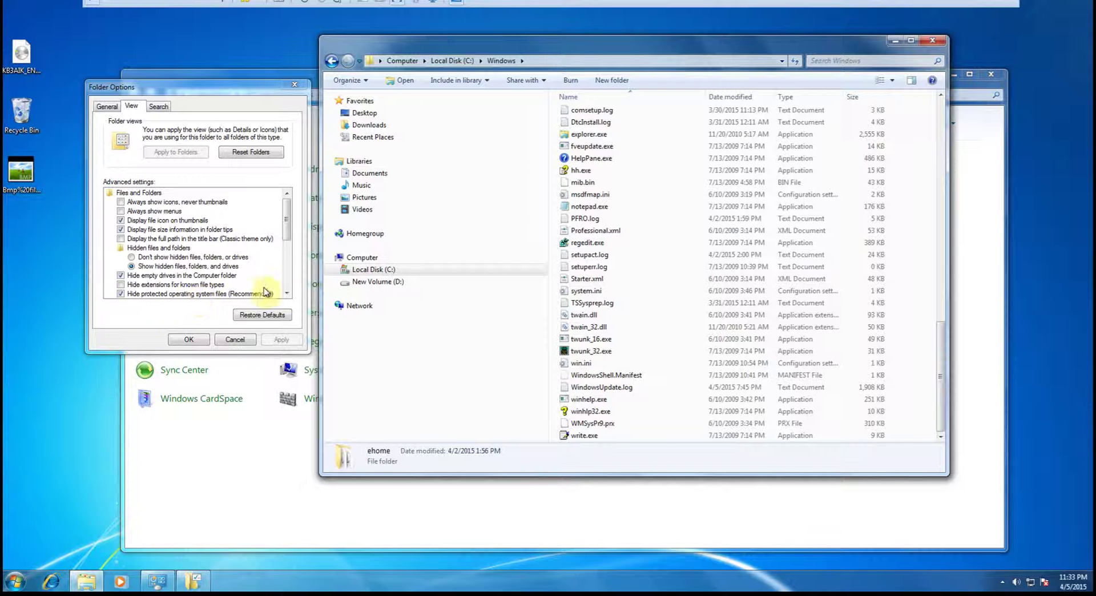
# Turn off hiding protected operating system files, confirm and apply the change, and check the start of the Windows folder list.
pyautogui.moveTo(290, 232); pyautogui.dragTo(296, 248)
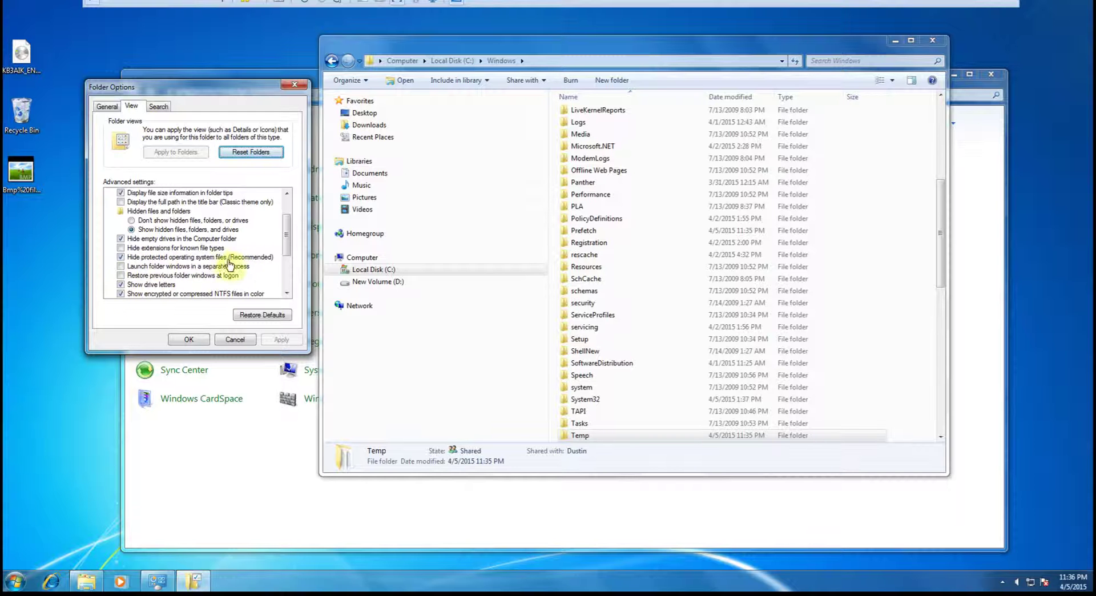
pyautogui.click(120, 257)
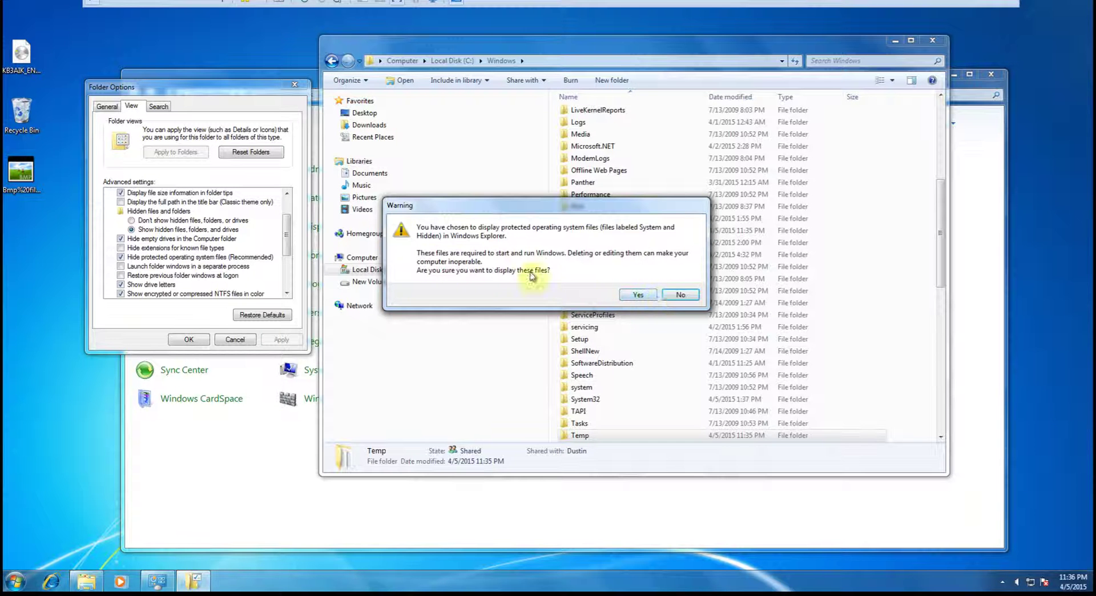
pyautogui.click(638, 295)
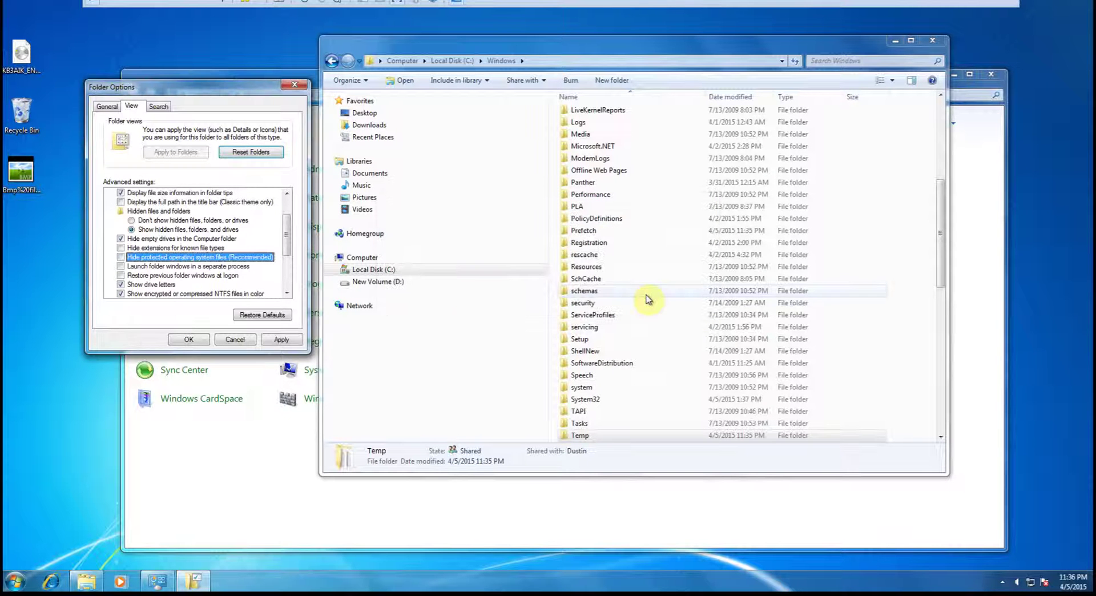
pyautogui.click(295, 341)
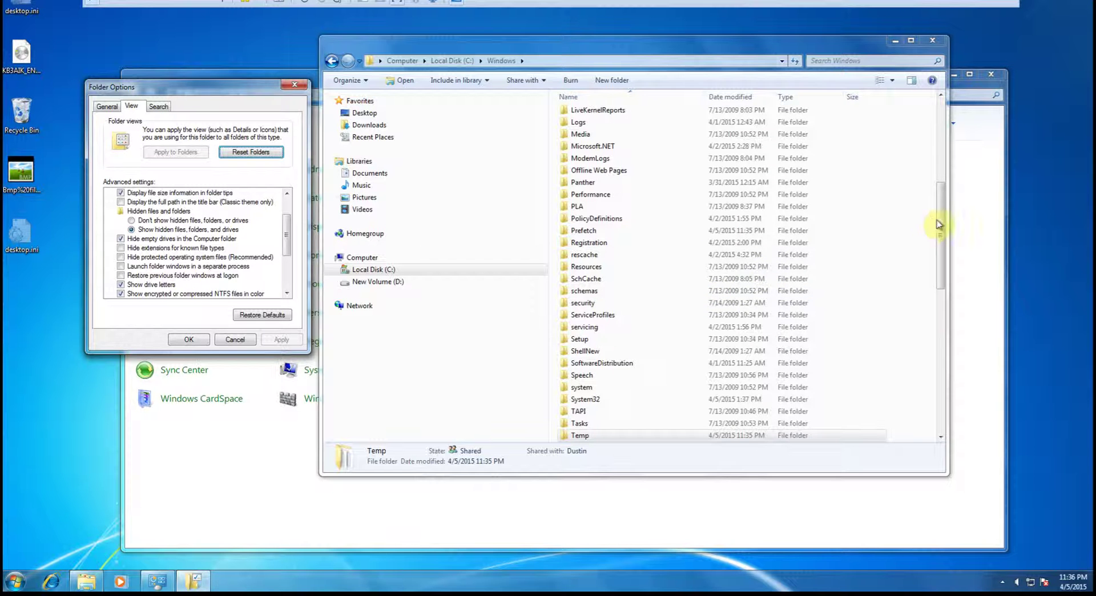
pyautogui.moveTo(941, 224); pyautogui.dragTo(890, 112)
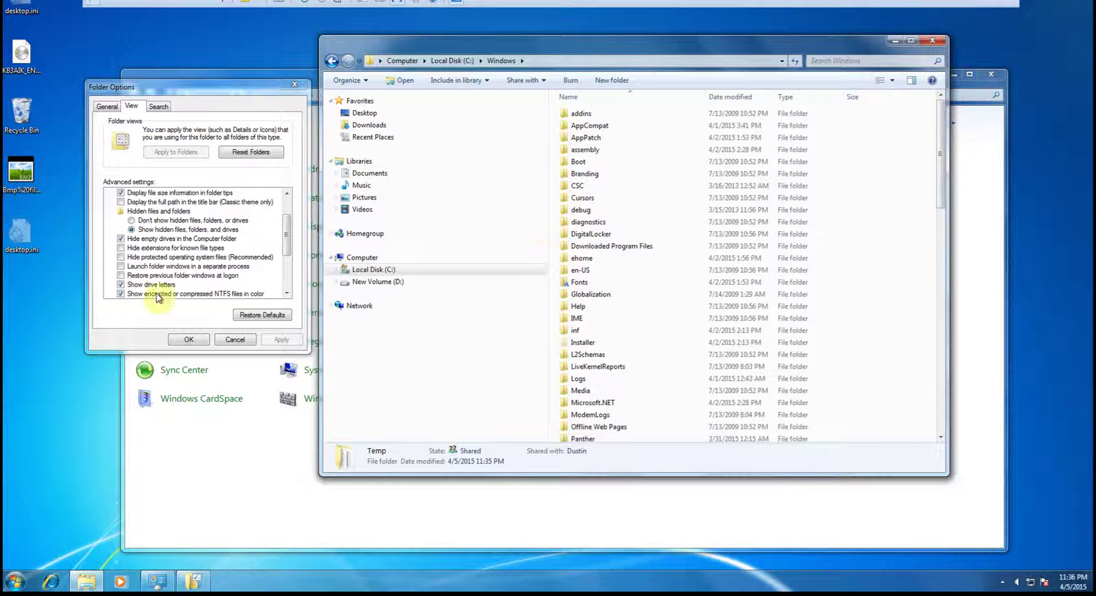
# Restore hiding of protected operating system files, known extensions and hidden items, apply and close Folder Options, and look through the Windows folder.
pyautogui.click(120, 257)
pyautogui.click(121, 248)
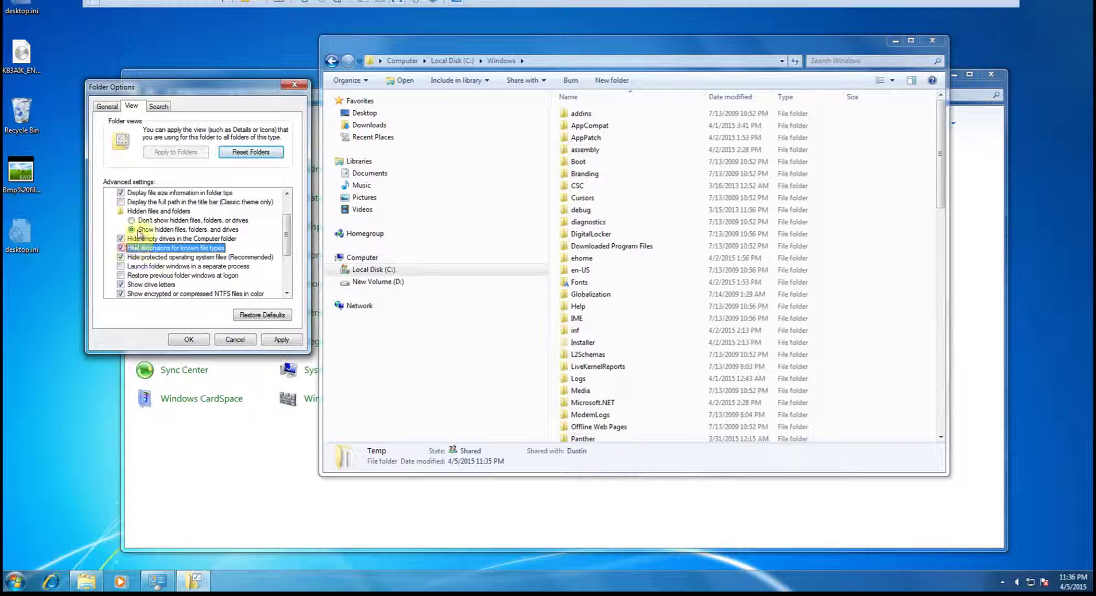
pyautogui.click(132, 220)
pyautogui.click(285, 339)
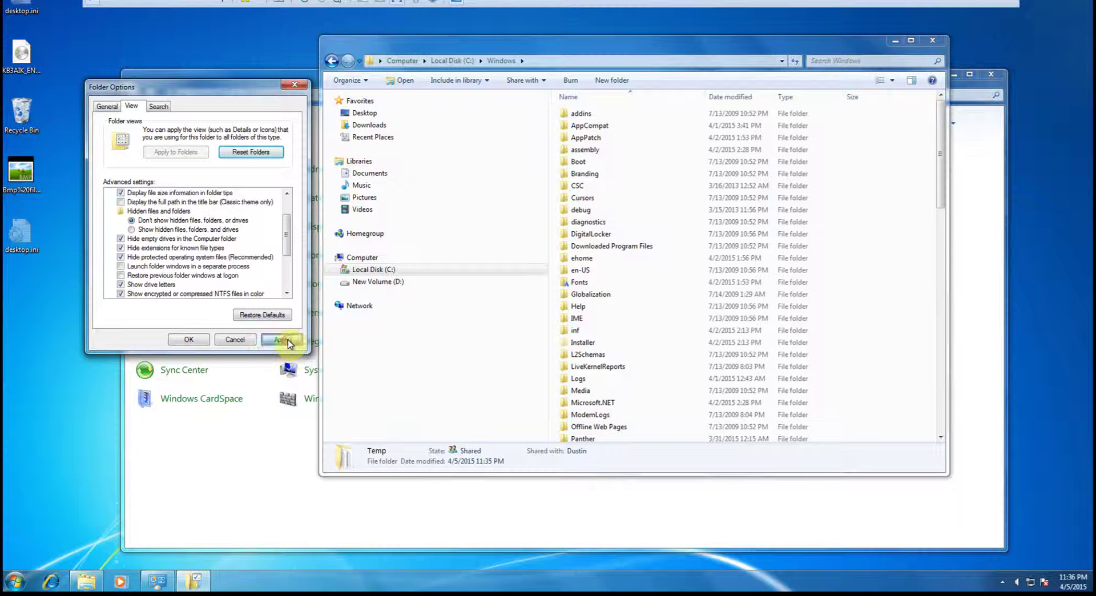
pyautogui.click(188, 339)
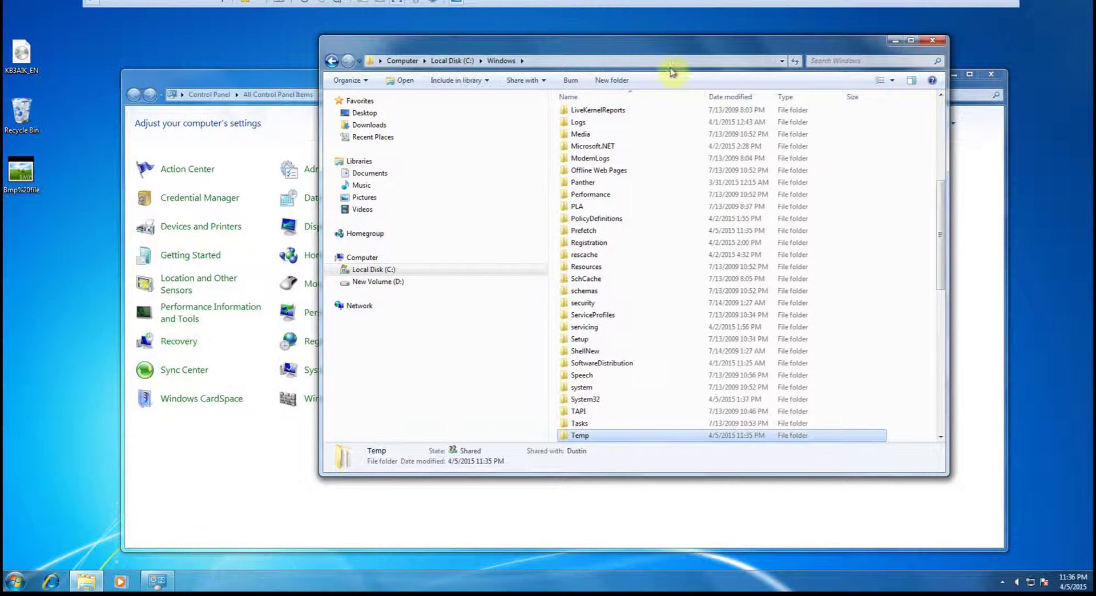
pyautogui.moveTo(942, 215); pyautogui.dragTo(936, 130)
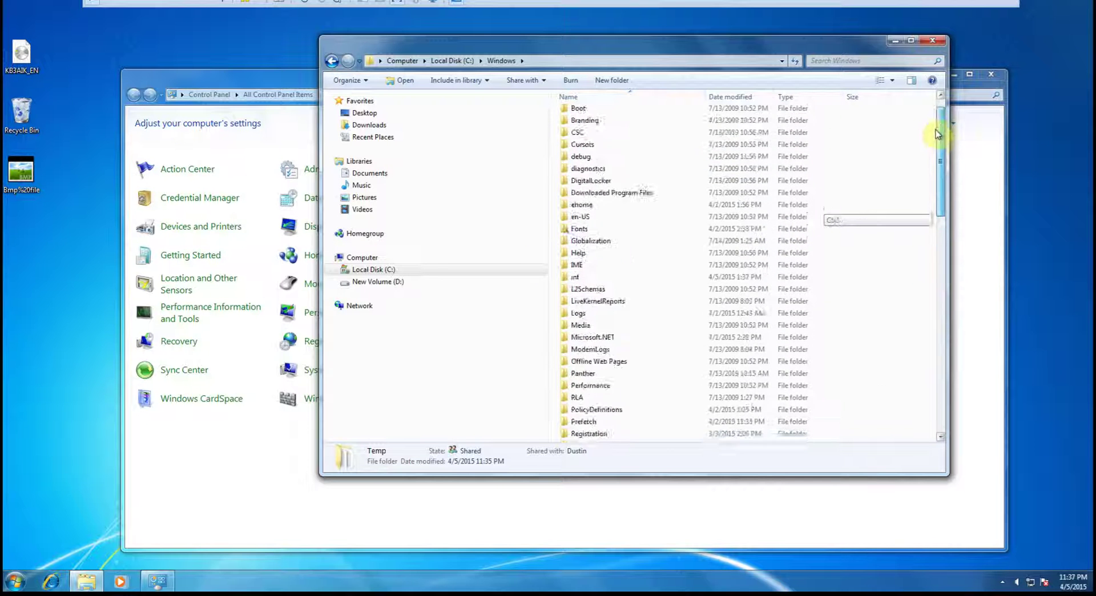
pyautogui.moveTo(946, 182); pyautogui.dragTo(969, 276)
pyautogui.scroll(-2, 795, 261)
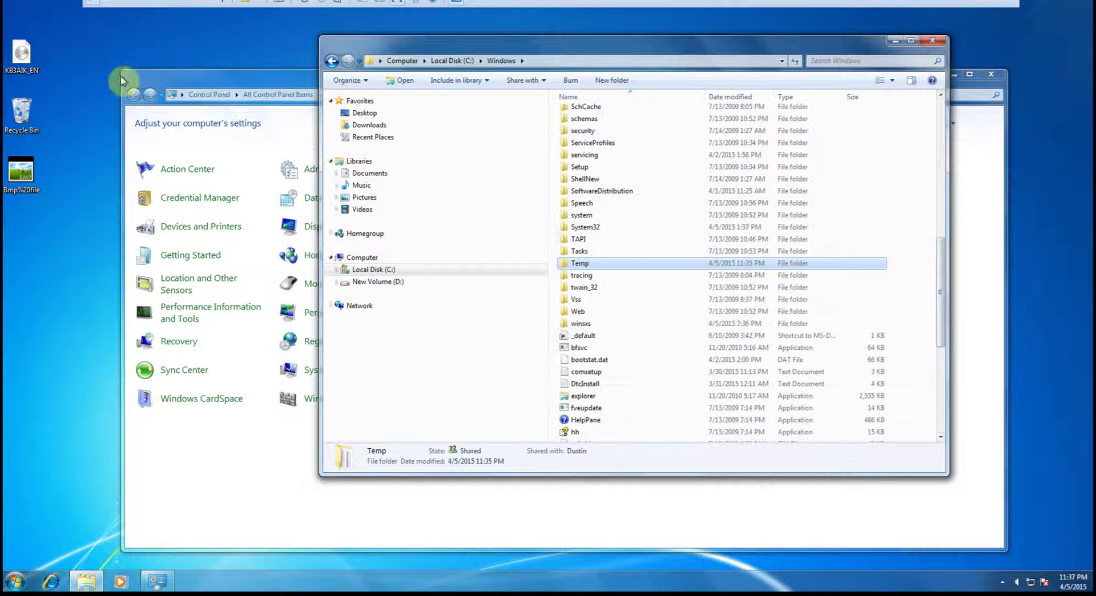
# Reopen Folder Options from Control Panel, check the hidden-file and extension settings in its advanced view options, and close the dialog.
pyautogui.click(262, 84)
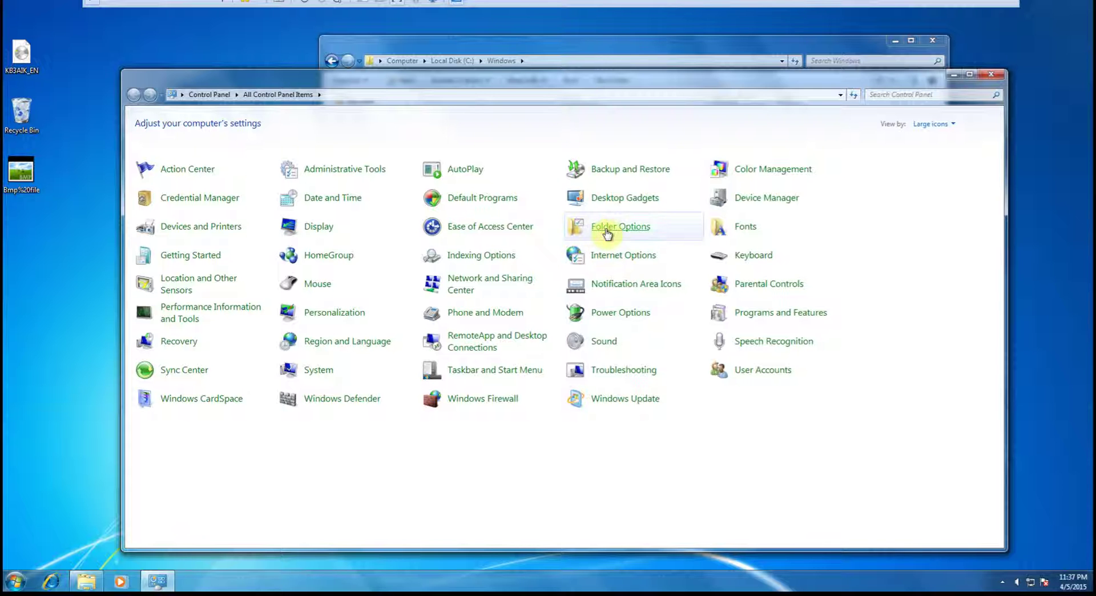
pyautogui.click(607, 234)
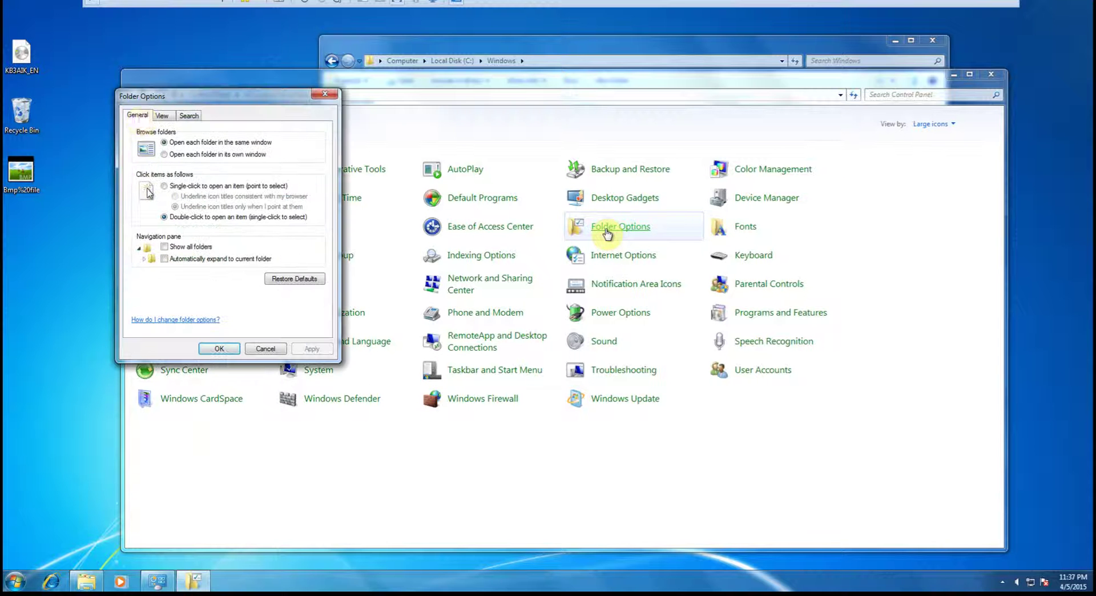
pyautogui.click(164, 116)
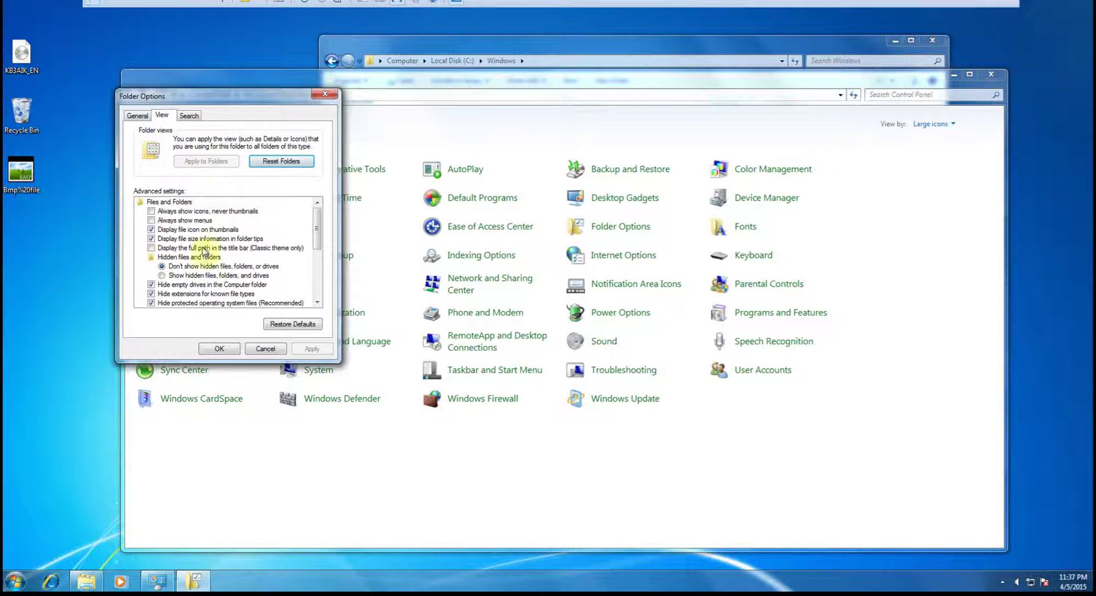
pyautogui.click(223, 349)
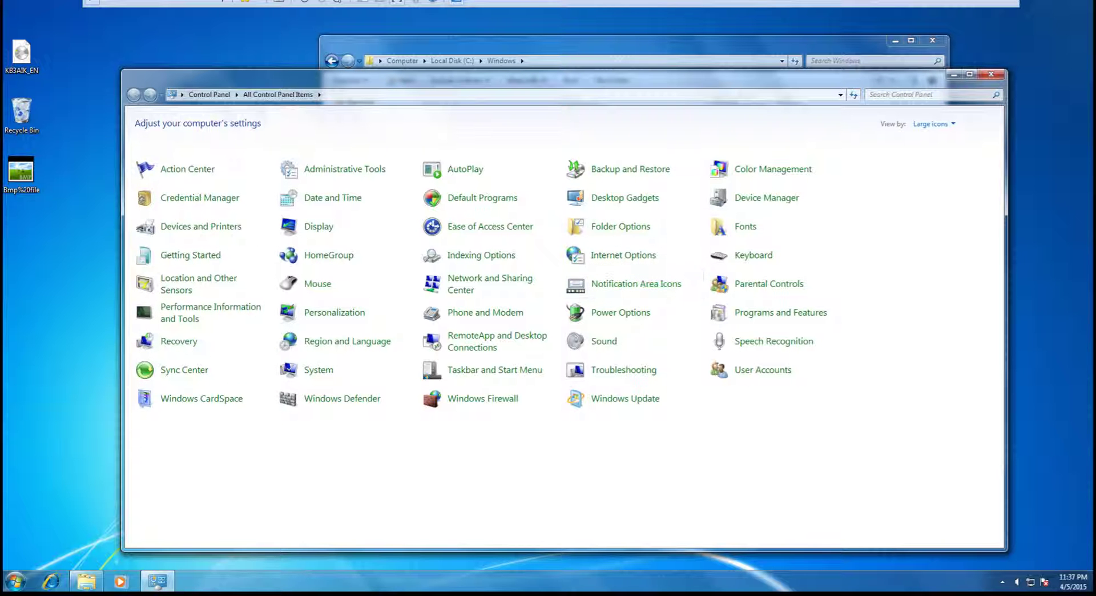